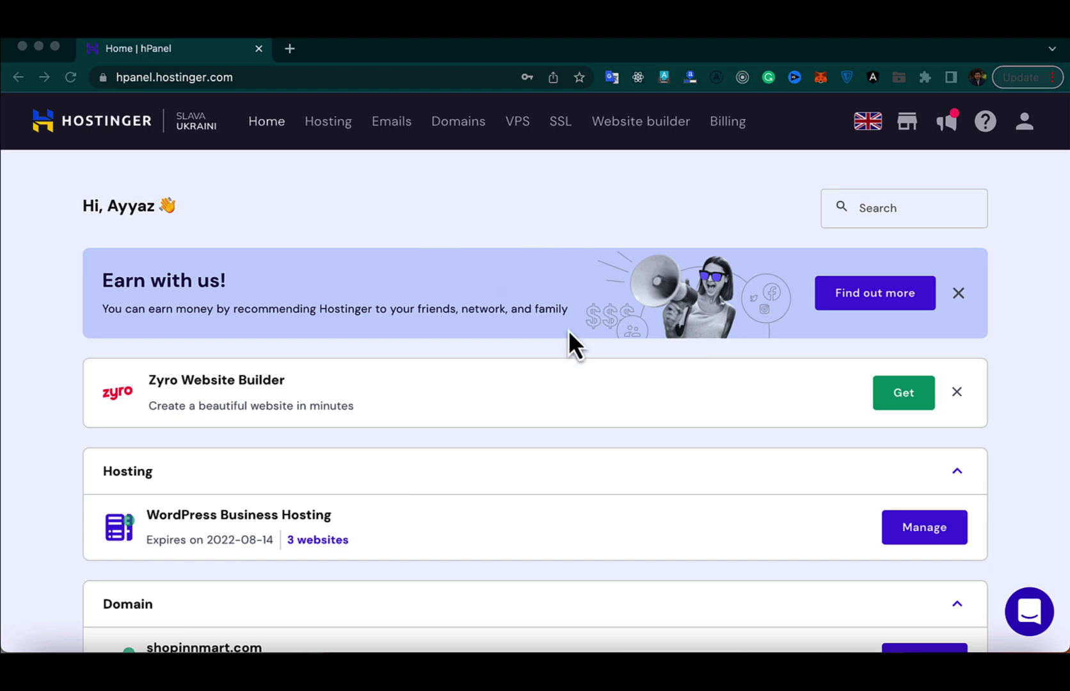
Step: Open the ayyaztech.com hosting account from the Hosting websites list
scroll(568, 330, down, 2)
scroll(568, 330, up, 2)
scroll(463, 365, down, 3)
scroll(463, 365, up, 3)
click(316, 128)
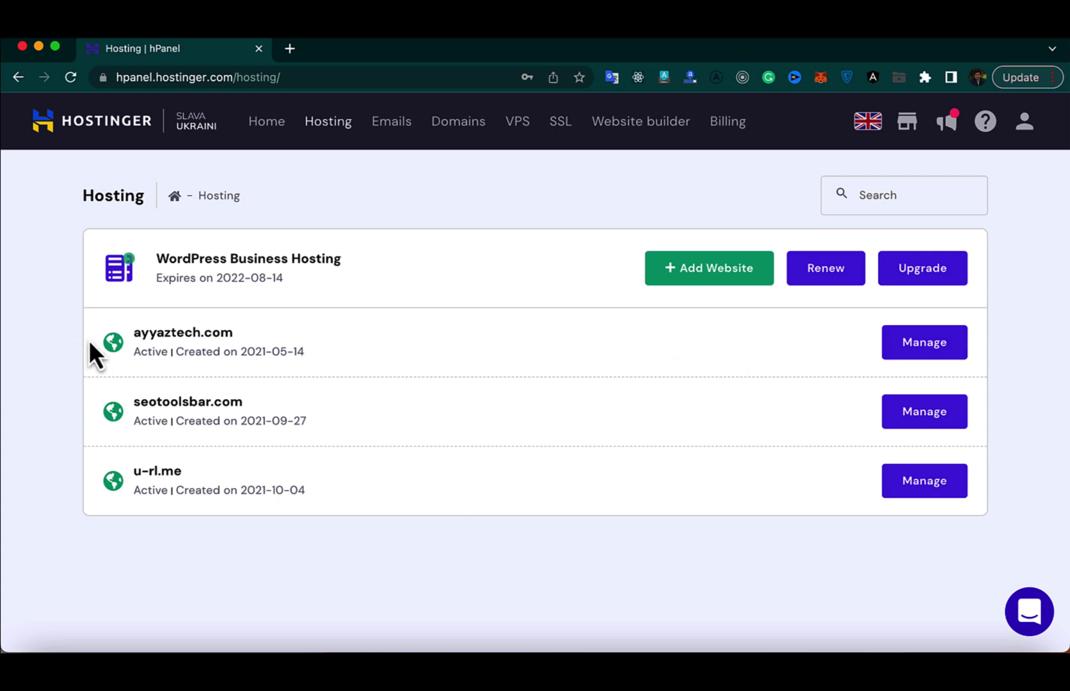
drag(87, 327, 337, 349)
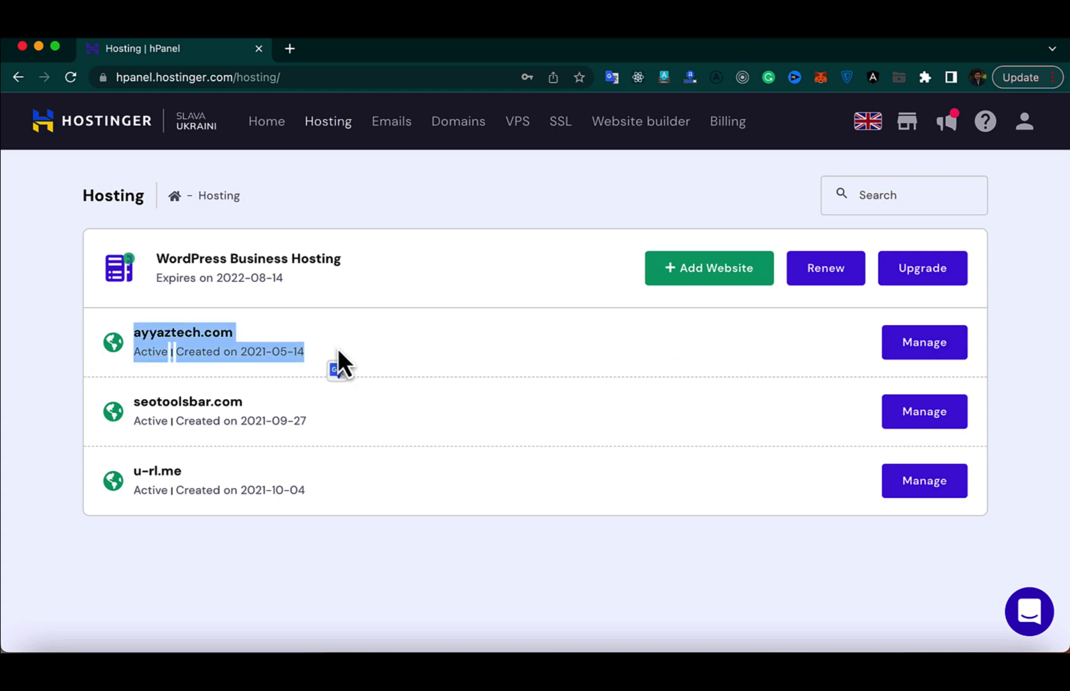
click(1023, 346)
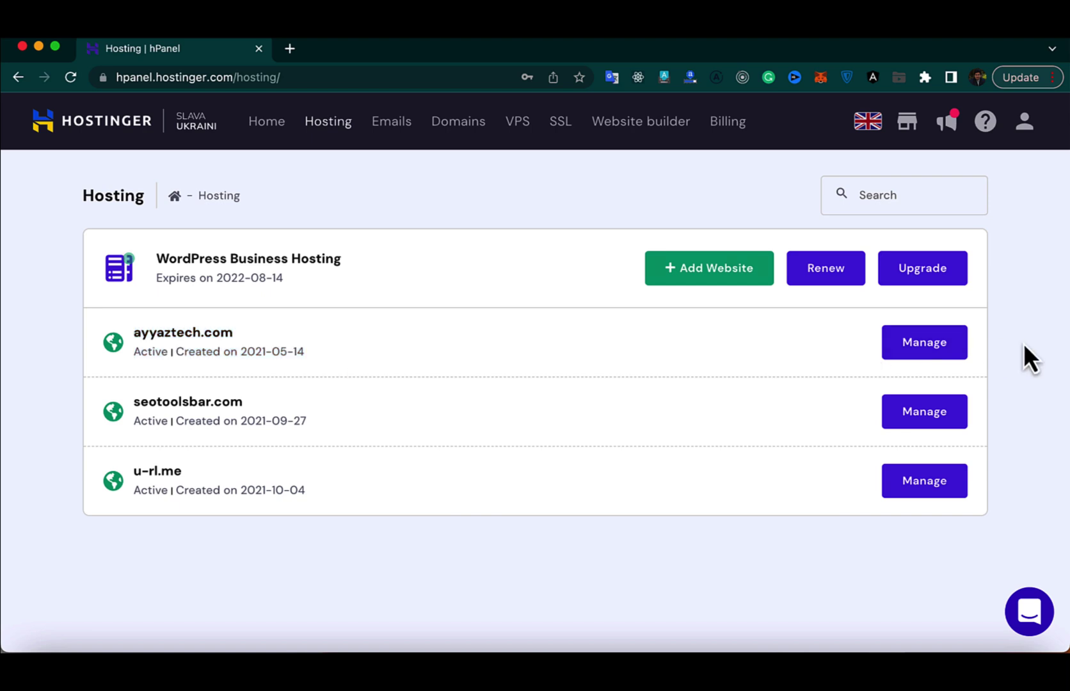
click(924, 343)
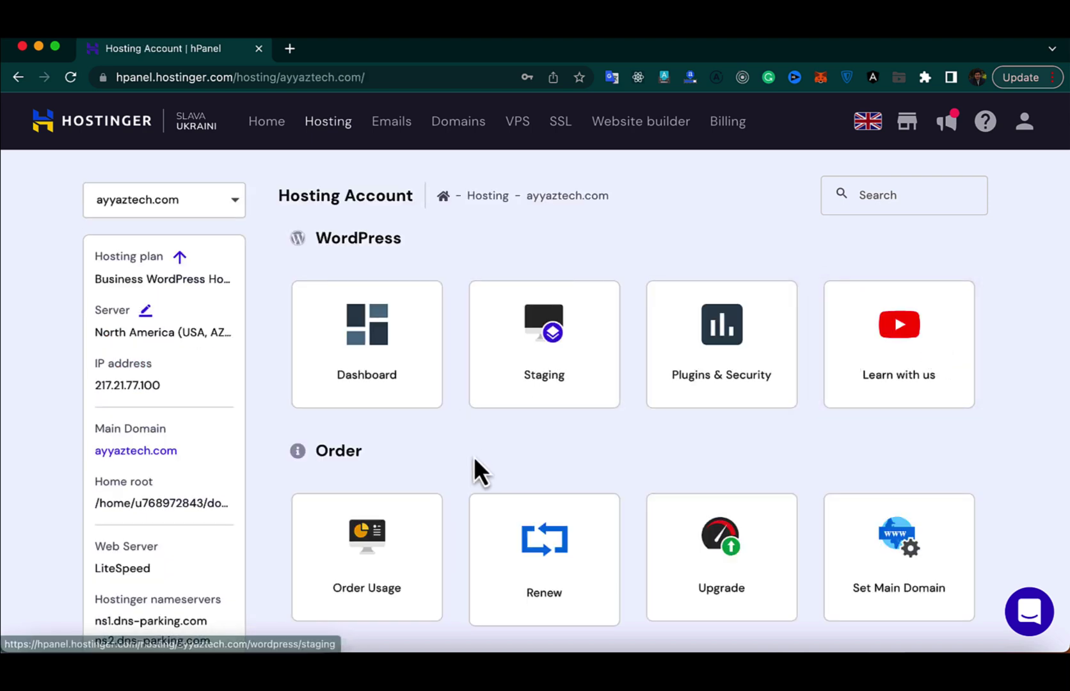
Step: Go to the Subdomains page under the account's Domains section
scroll(474, 456, down, 5)
scroll(476, 448, down, 8)
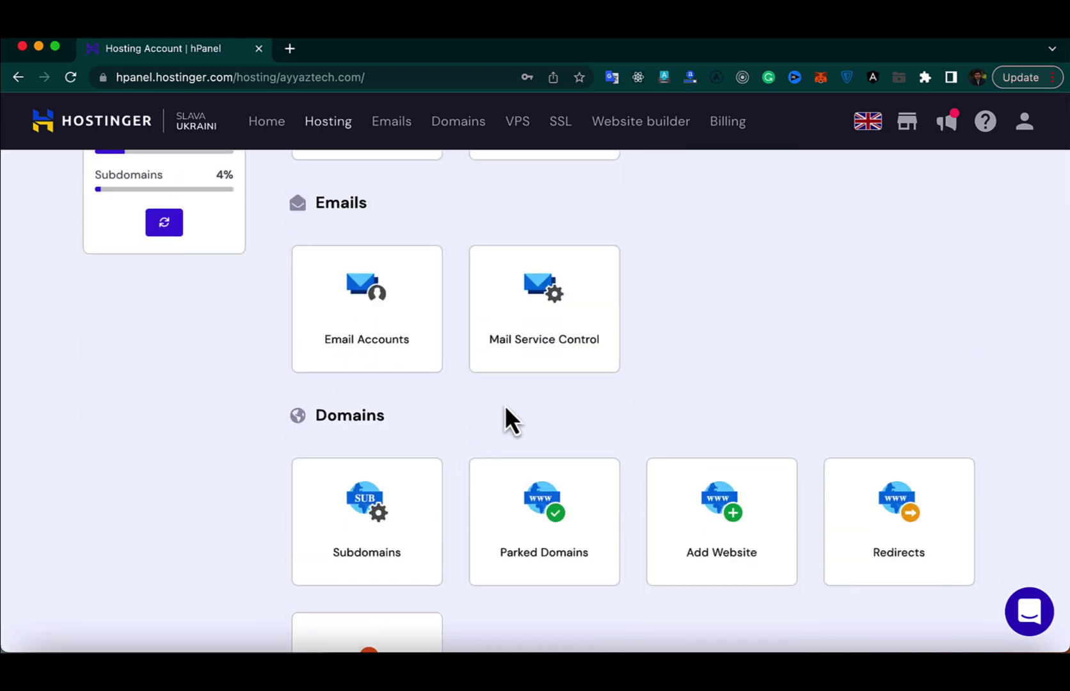
scroll(504, 418, down, 1)
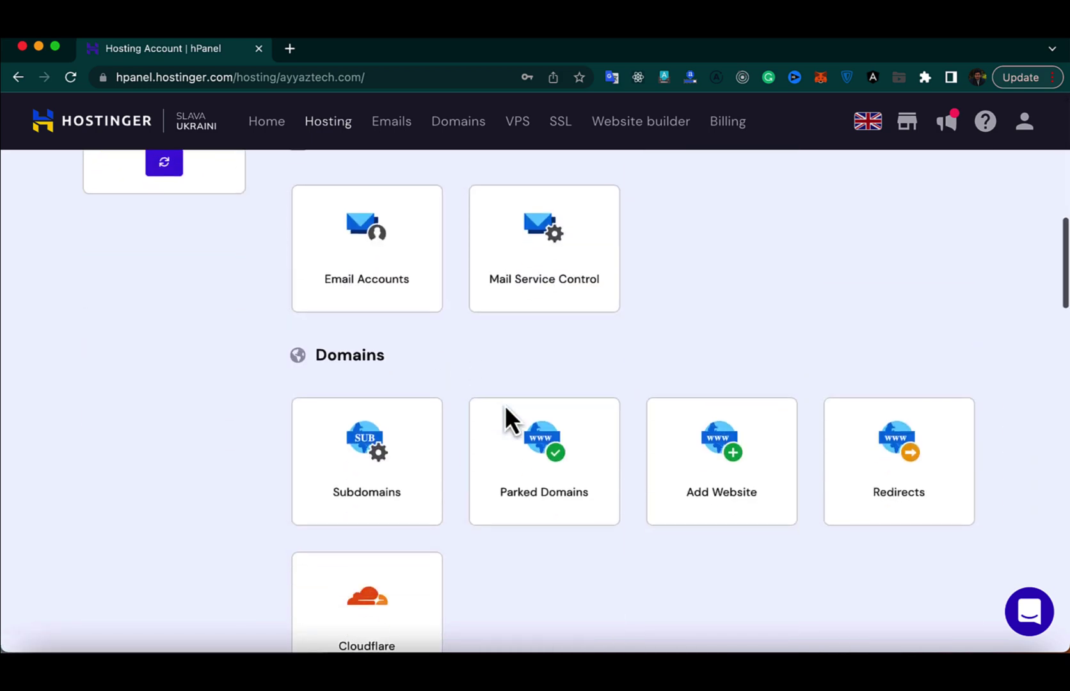
click(368, 473)
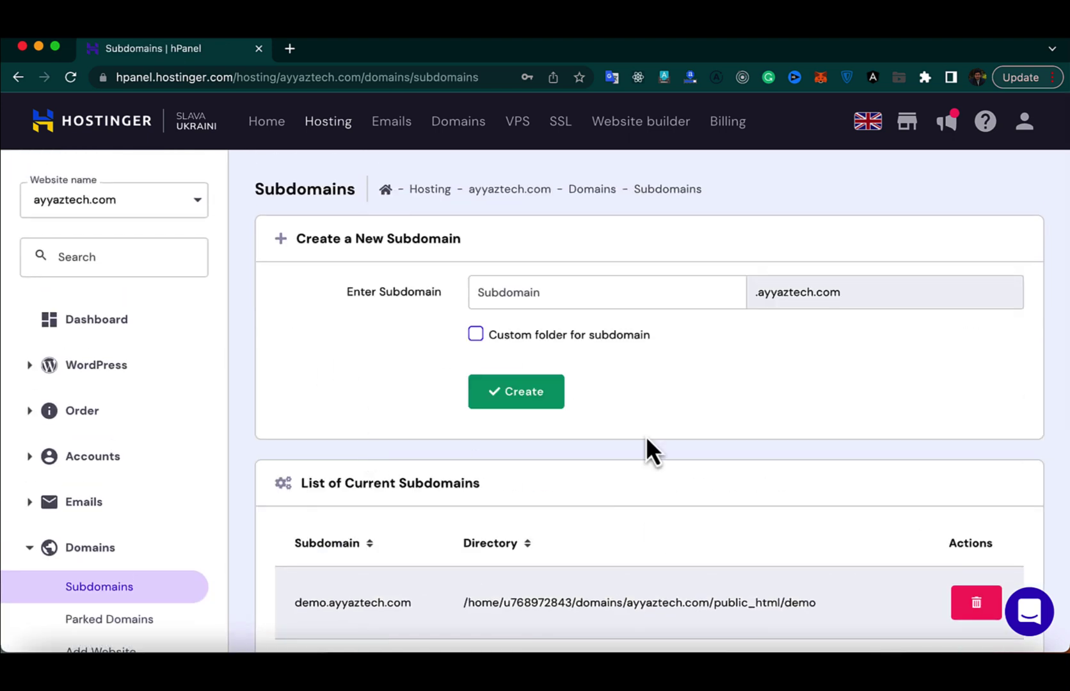
Step: Enter test as the new subdomain name for ayyaztech.com
scroll(569, 493, down, 6)
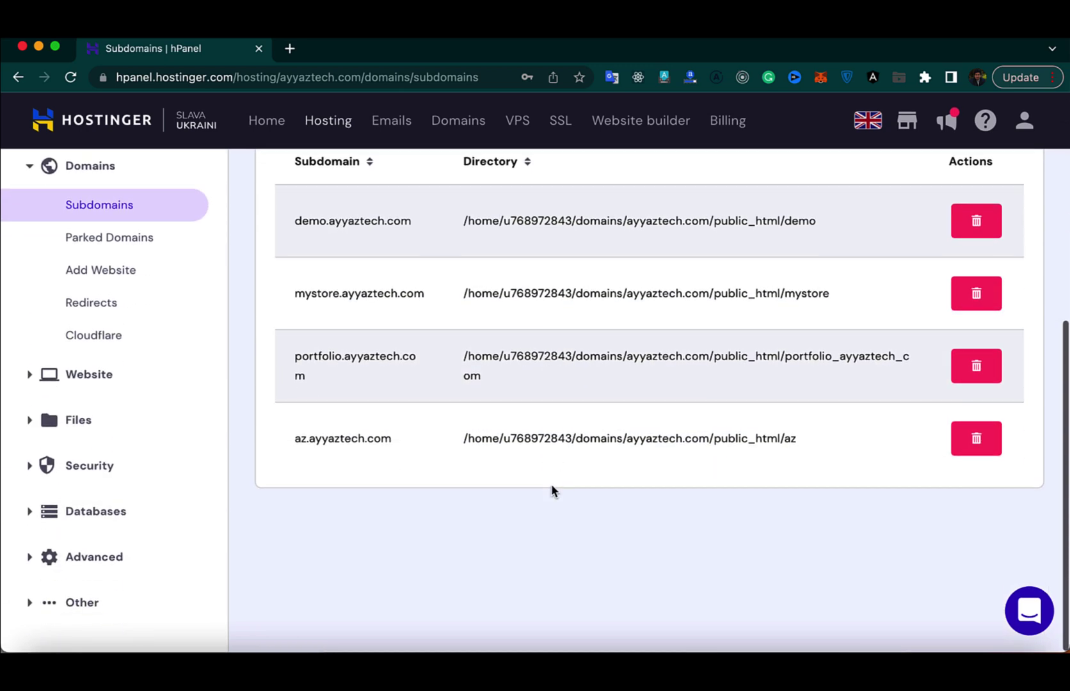
scroll(552, 486, up, 4)
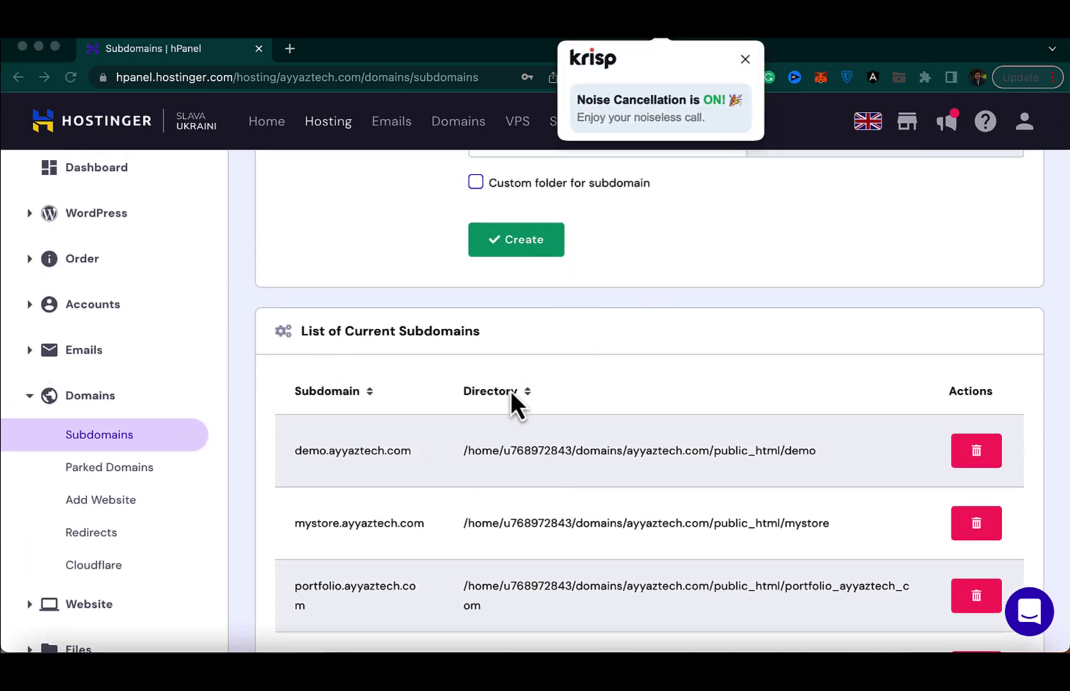
click(743, 59)
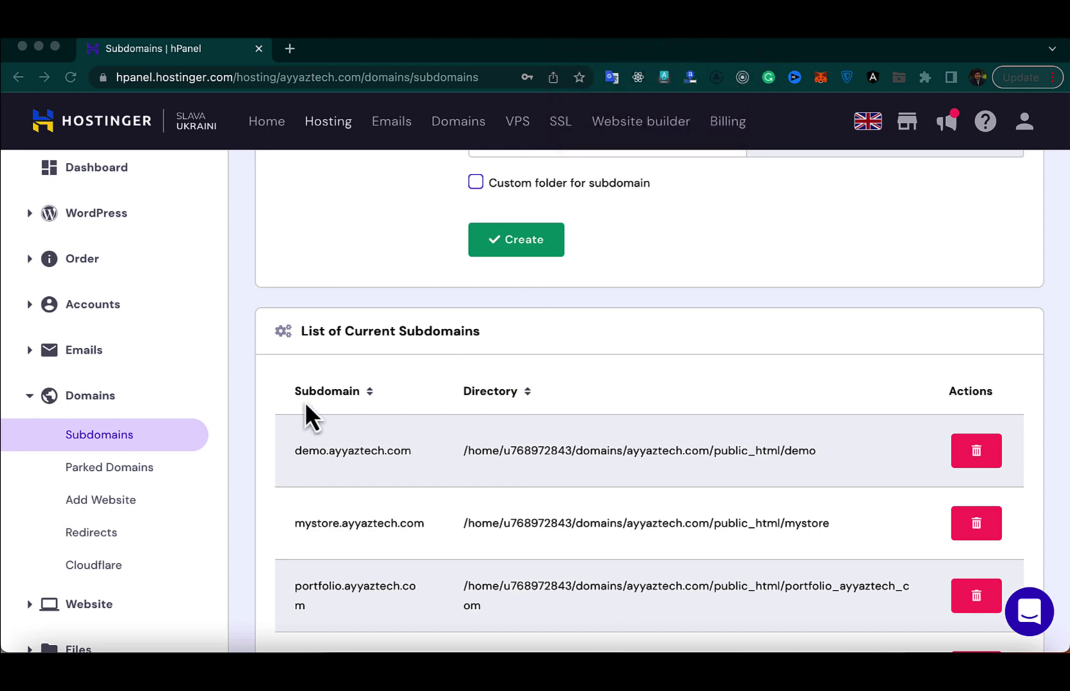
scroll(523, 497, down, 4)
scroll(523, 497, up, 6)
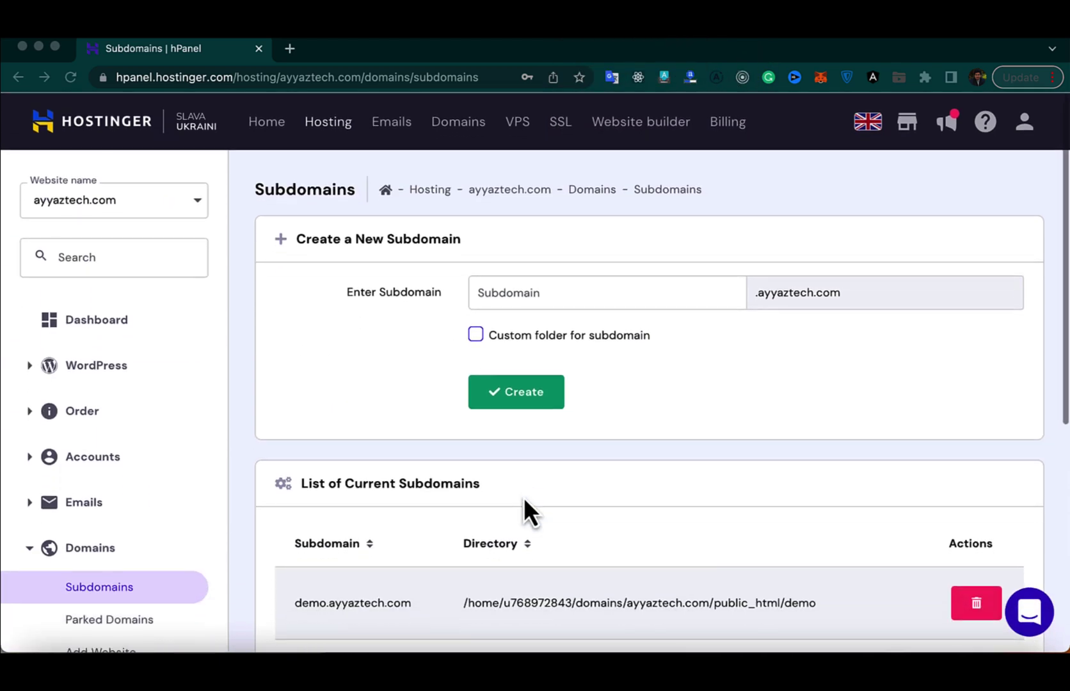
click(287, 242)
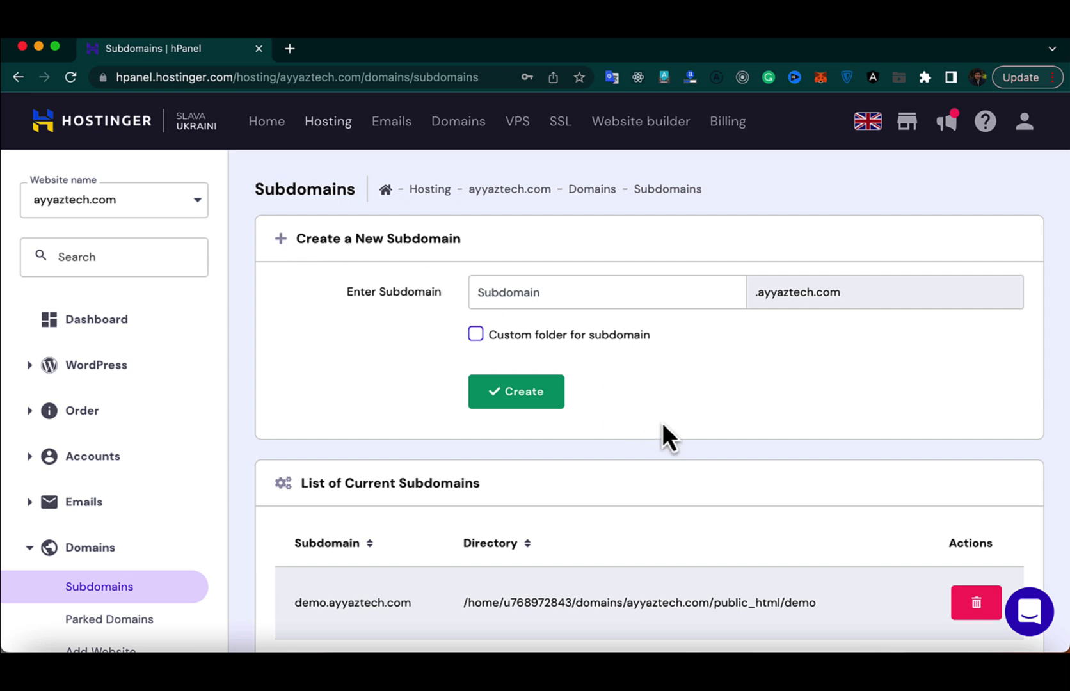
click(568, 292)
text(test)
Step: Leave 'Custom folder for subdomain' unticked so the default folder is used
mouse_move(477, 341)
mouse_move(533, 346)
drag(502, 296, 467, 298)
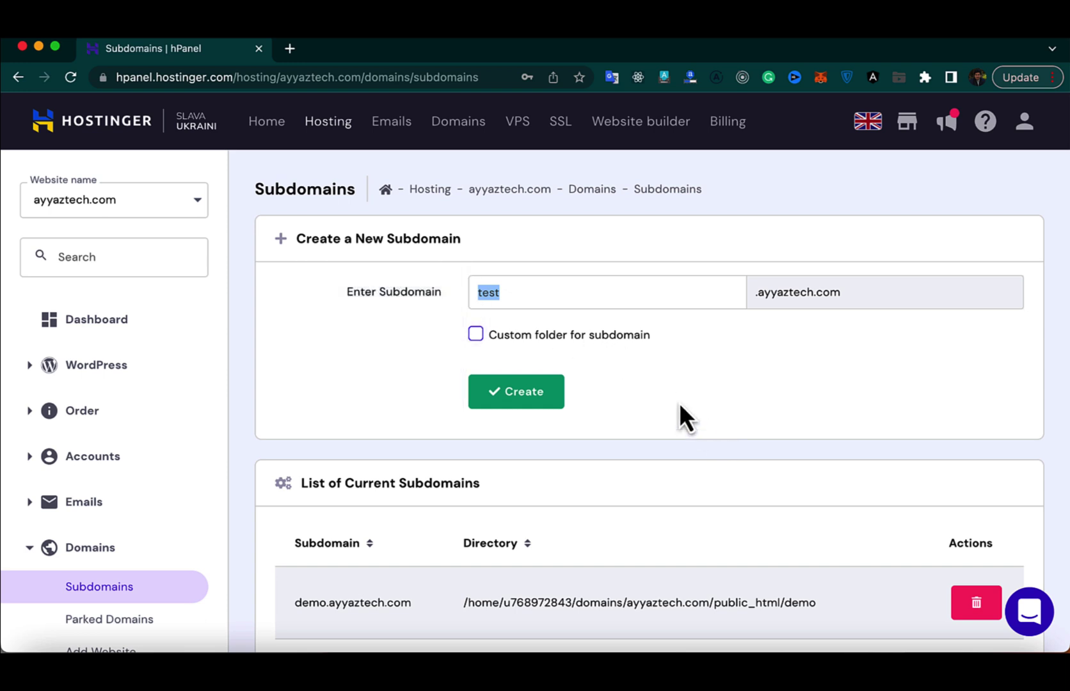
click(568, 343)
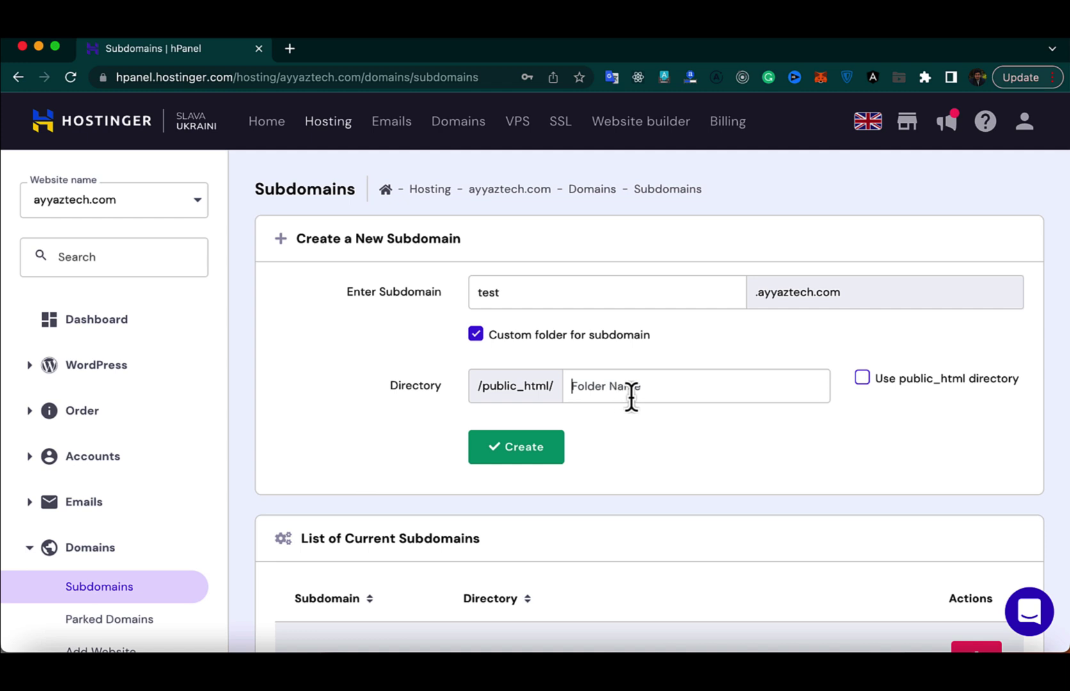
click(523, 351)
double_click(514, 299)
click(418, 357)
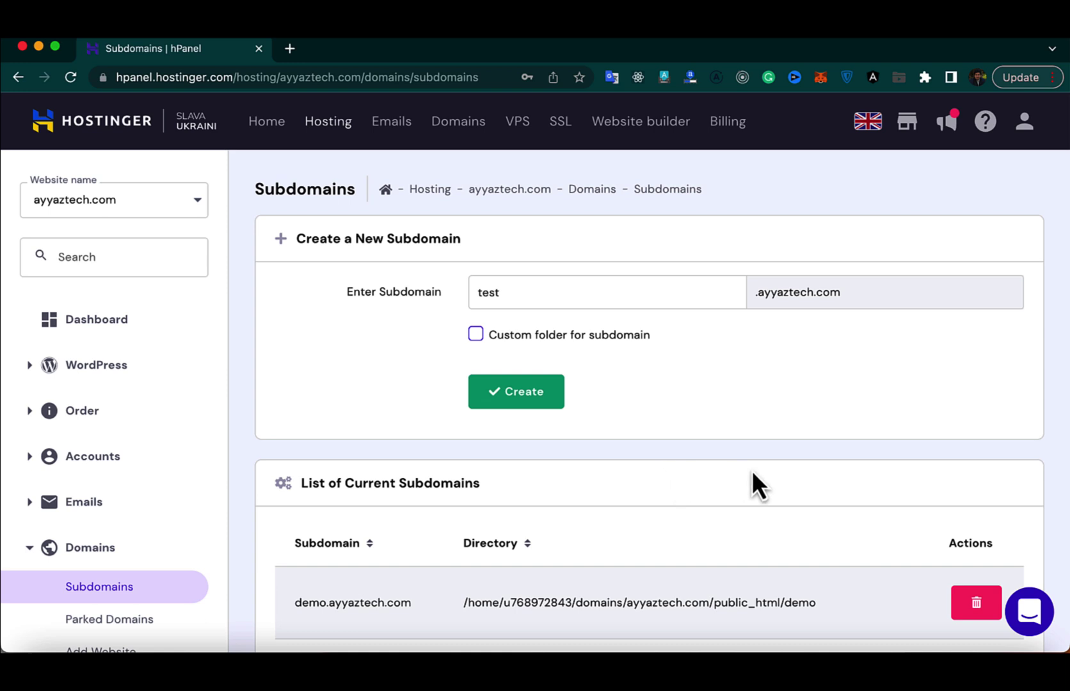
scroll(753, 484, down, 2)
Step: Create the test subdomain and check test.ayyaztech.com is listed with public_html/test
click(535, 333)
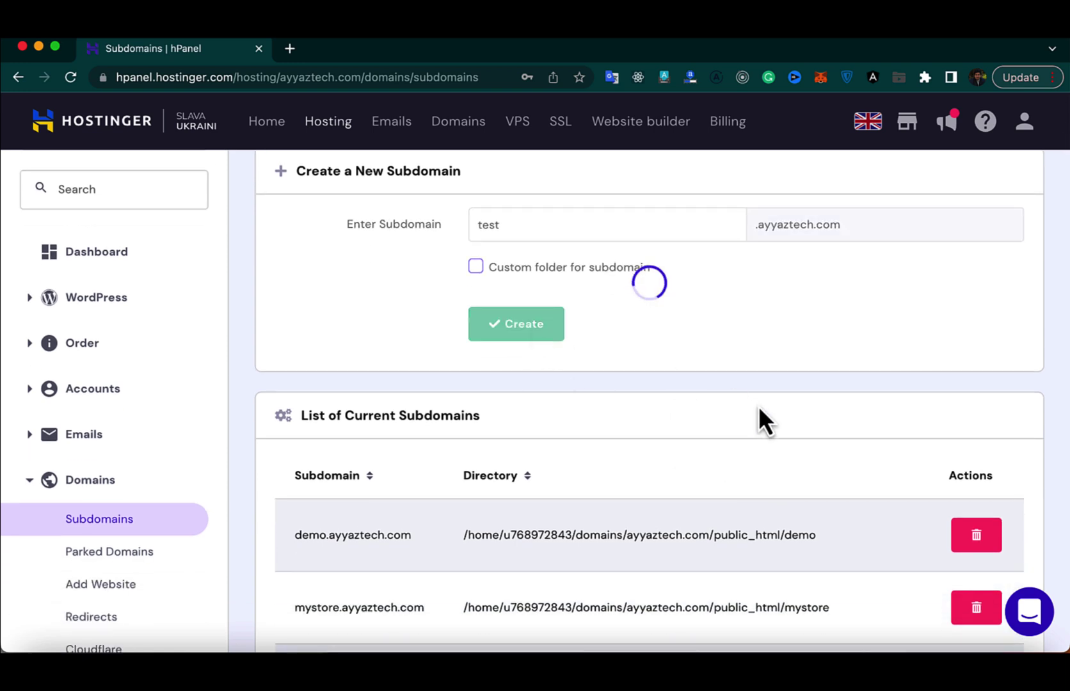
scroll(759, 409, up, 2)
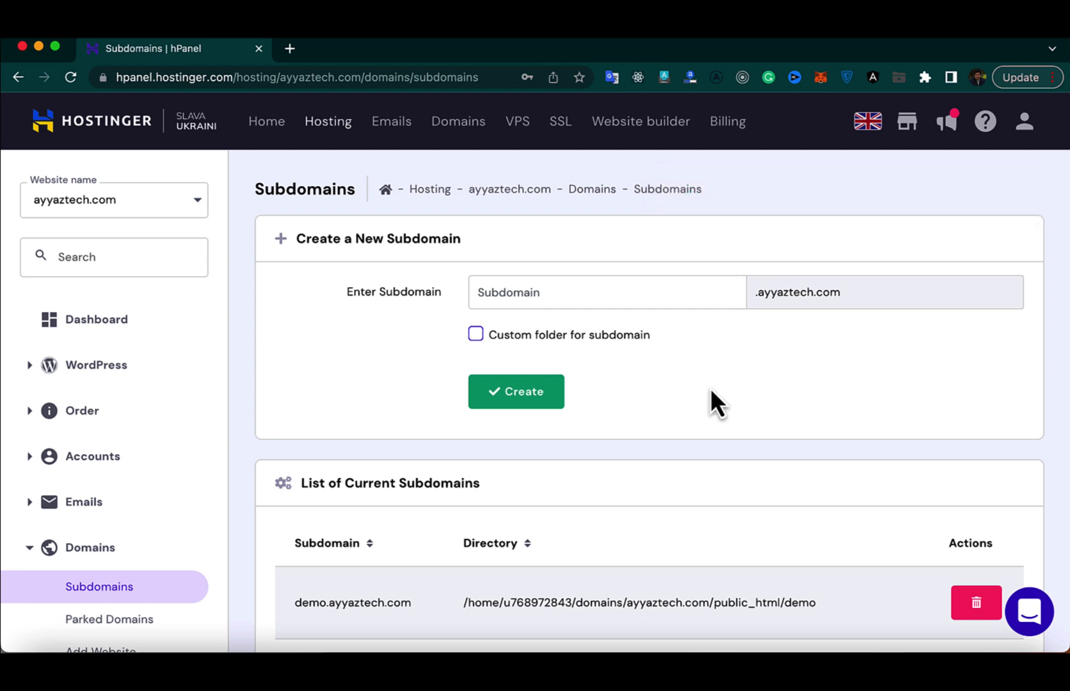
scroll(711, 392, down, 10)
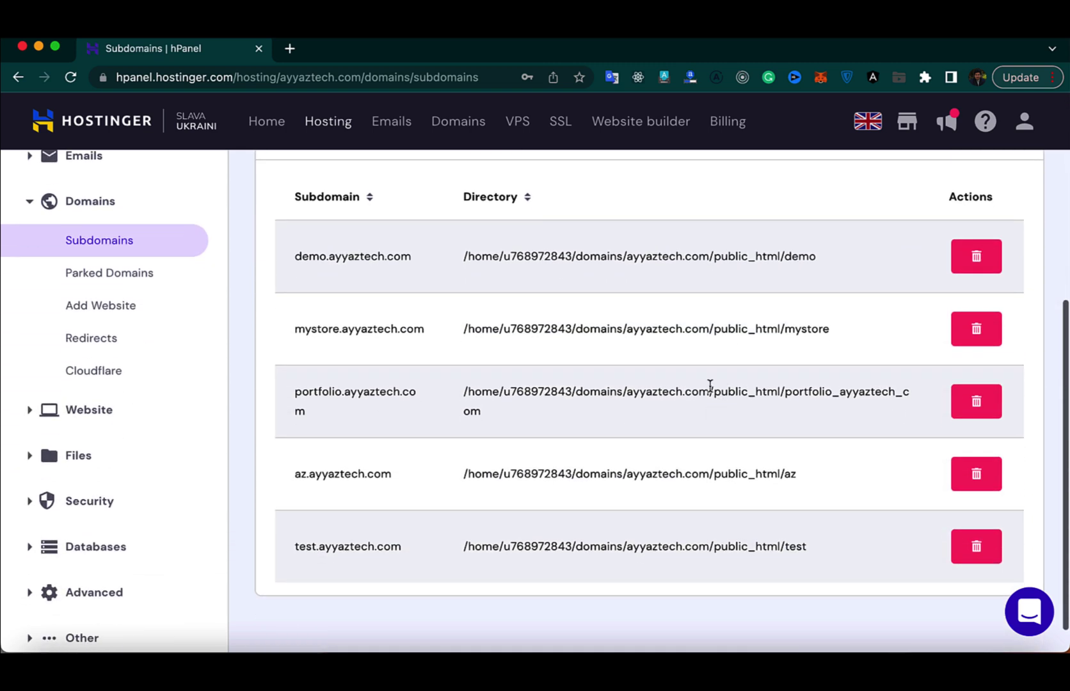
drag(295, 547, 632, 546)
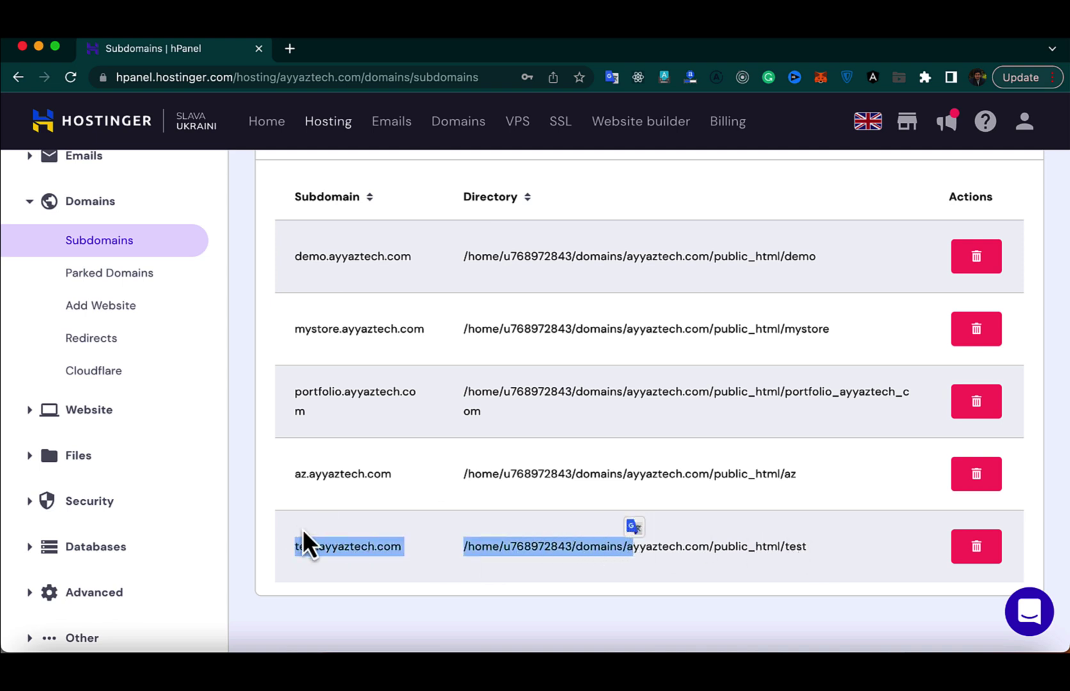
drag(295, 547, 311, 549)
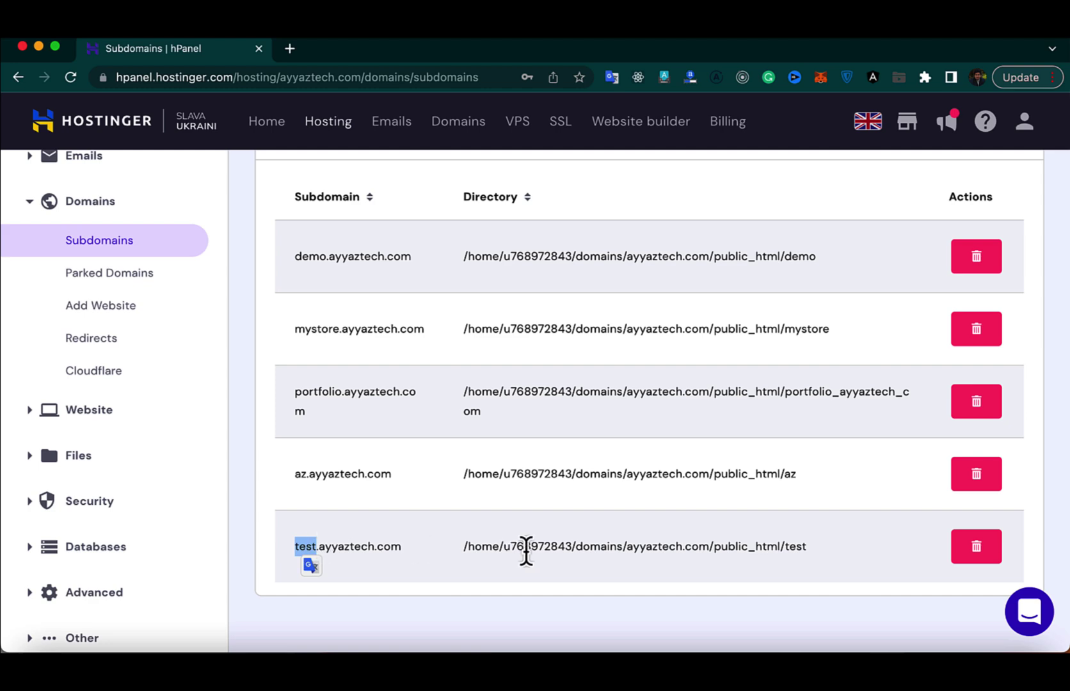
scroll(526, 551, down, 1)
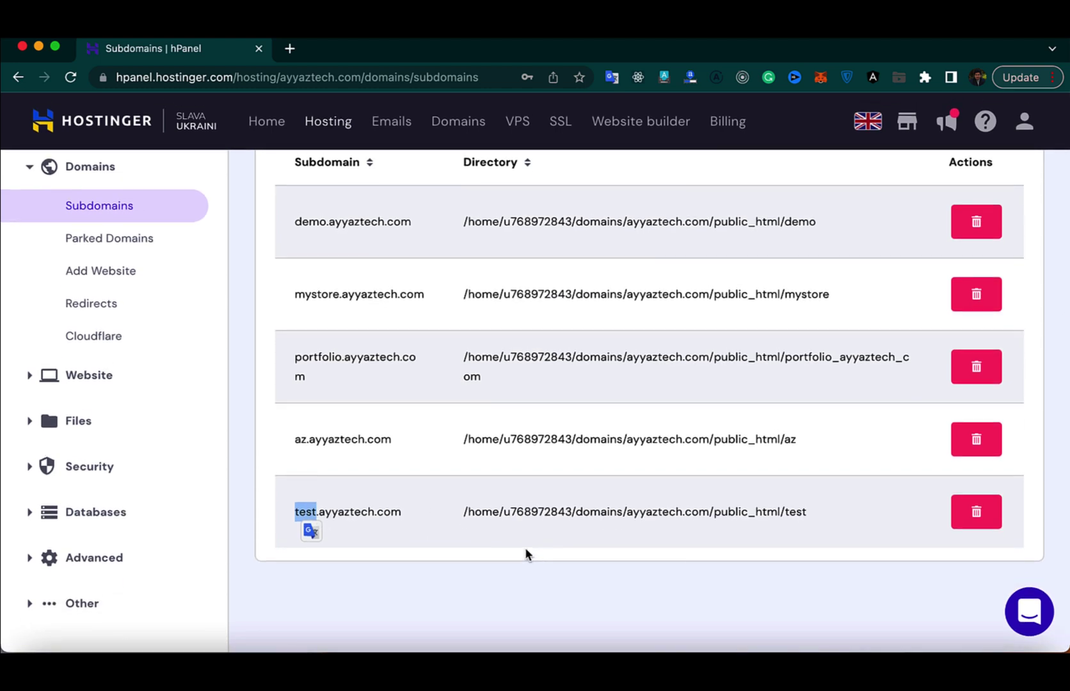
scroll(525, 547, up, 10)
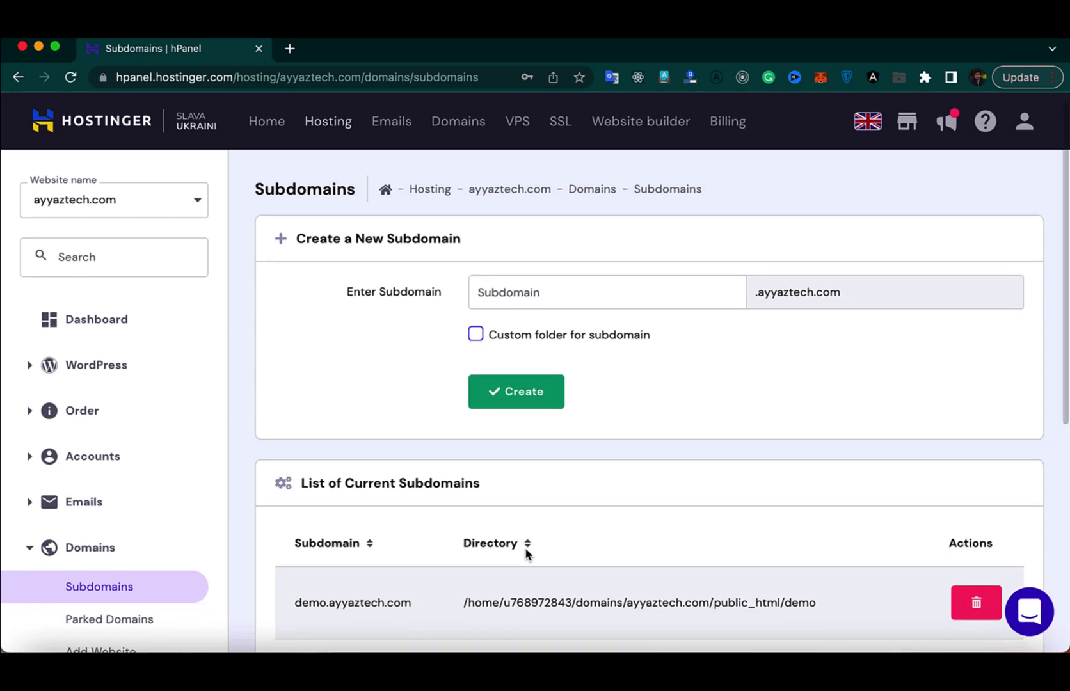
scroll(525, 554, down, 10)
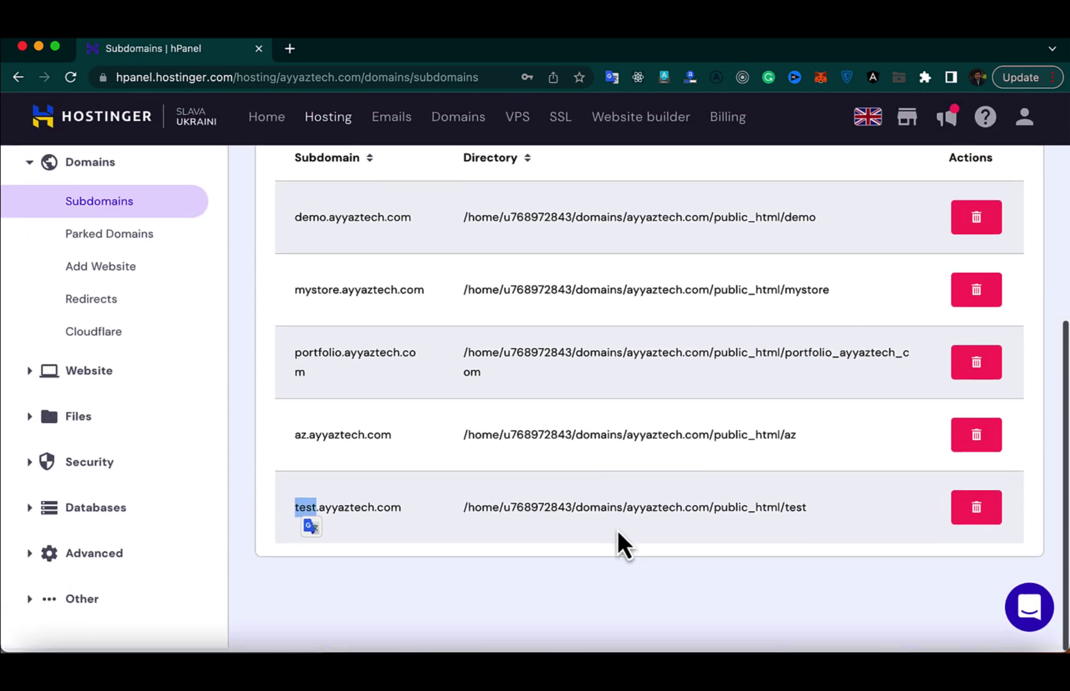
scroll(434, 365, up, 5)
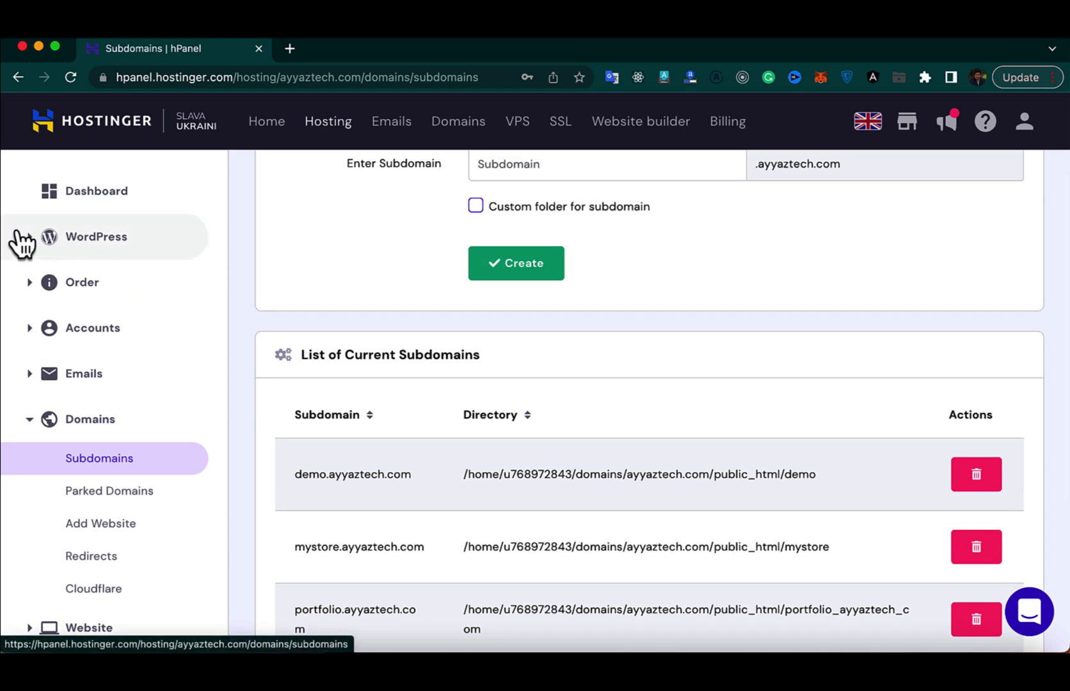
Step: Open the WordPress Dashboard from the sidebar's WordPress section
click(28, 238)
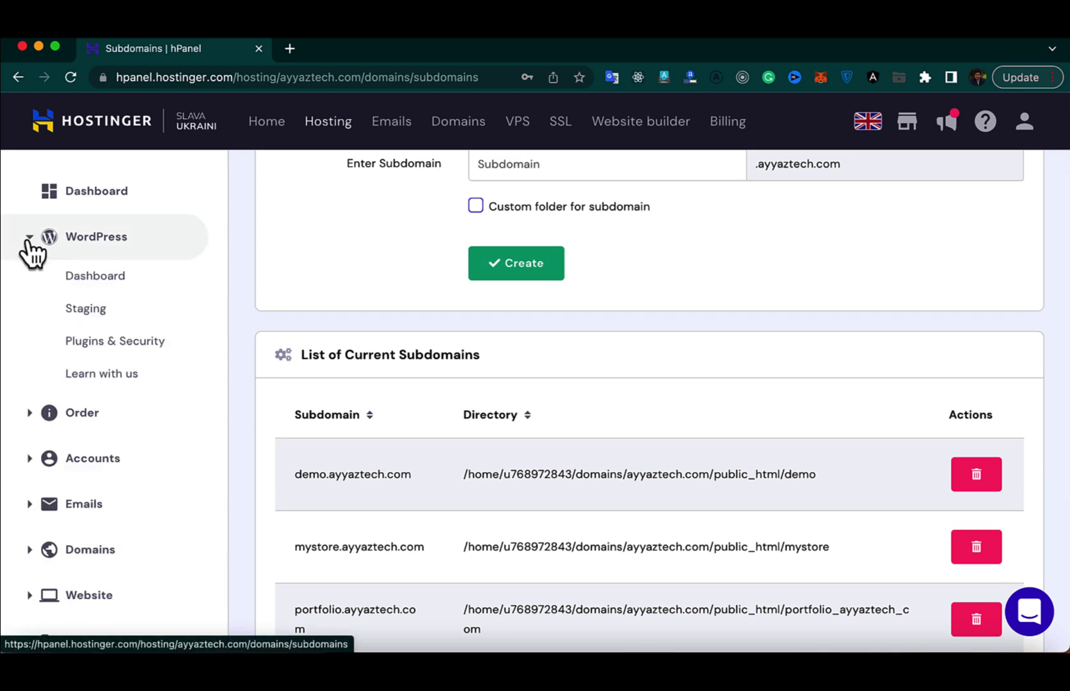
click(115, 281)
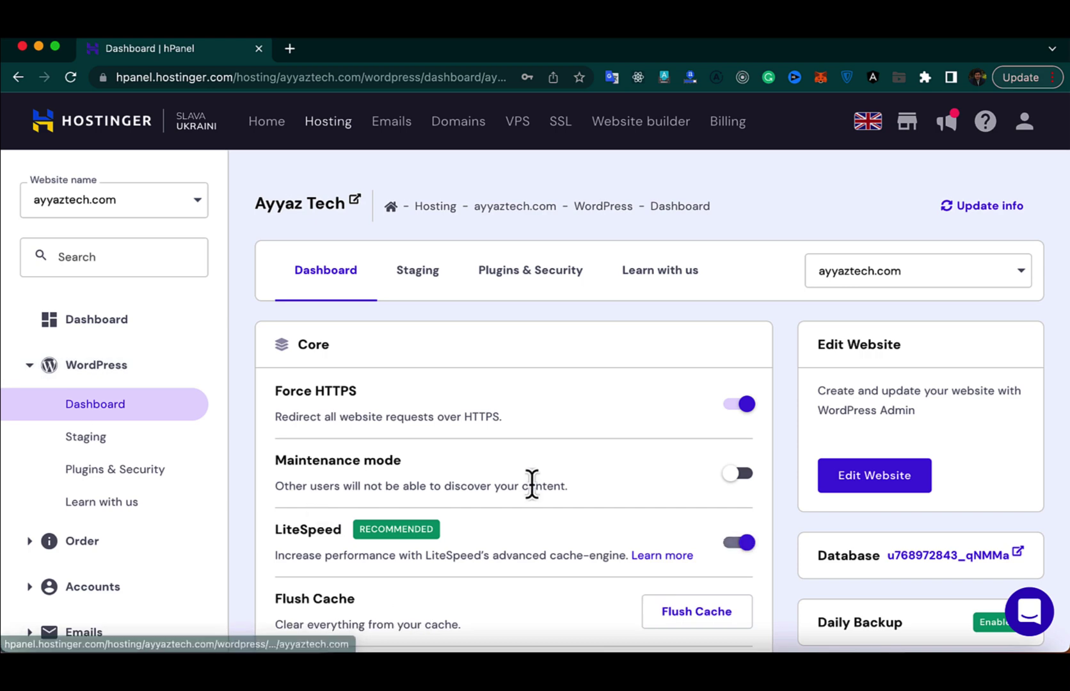
scroll(615, 502, down, 7)
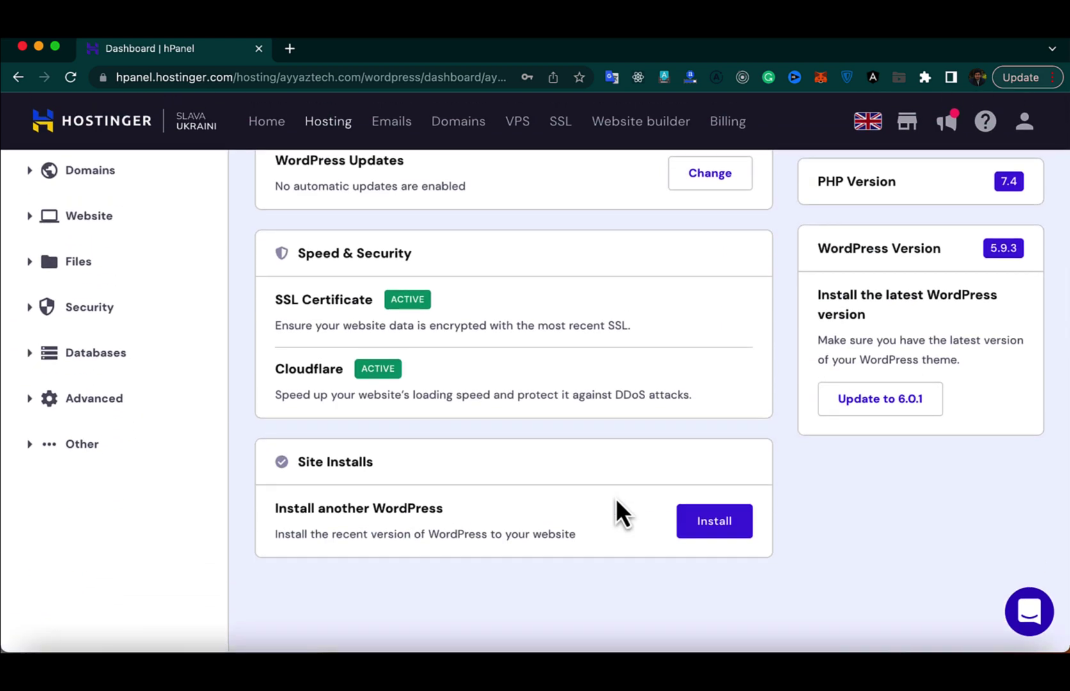
scroll(614, 498, up, 8)
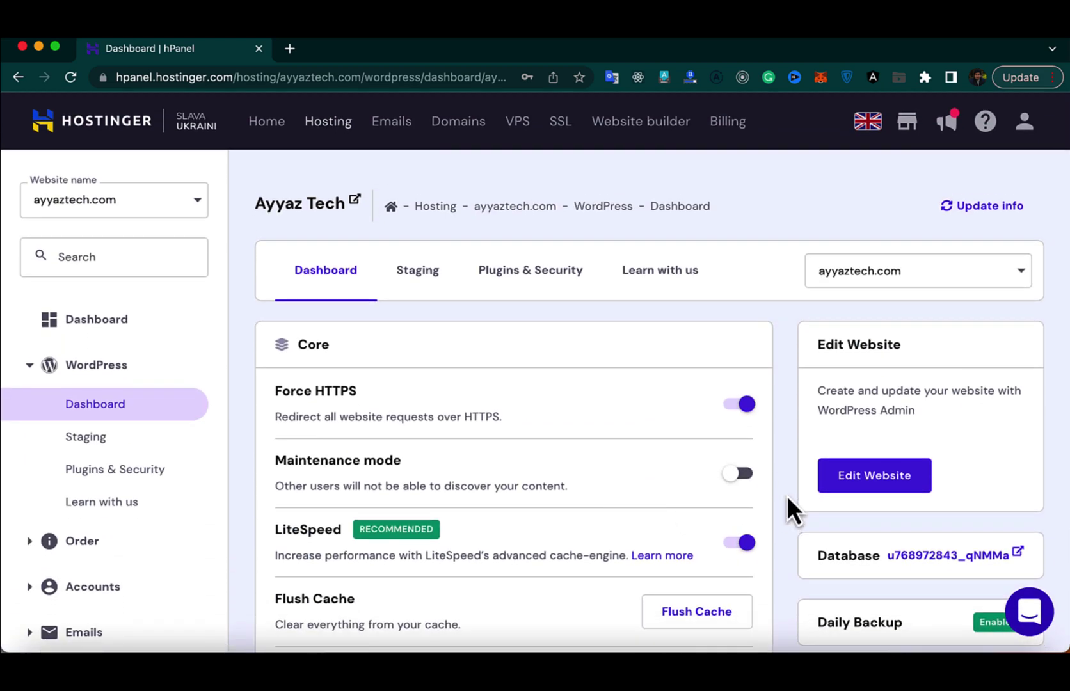
Step: Switch the dashboard's website selector to test.ayyaztech.com
click(883, 275)
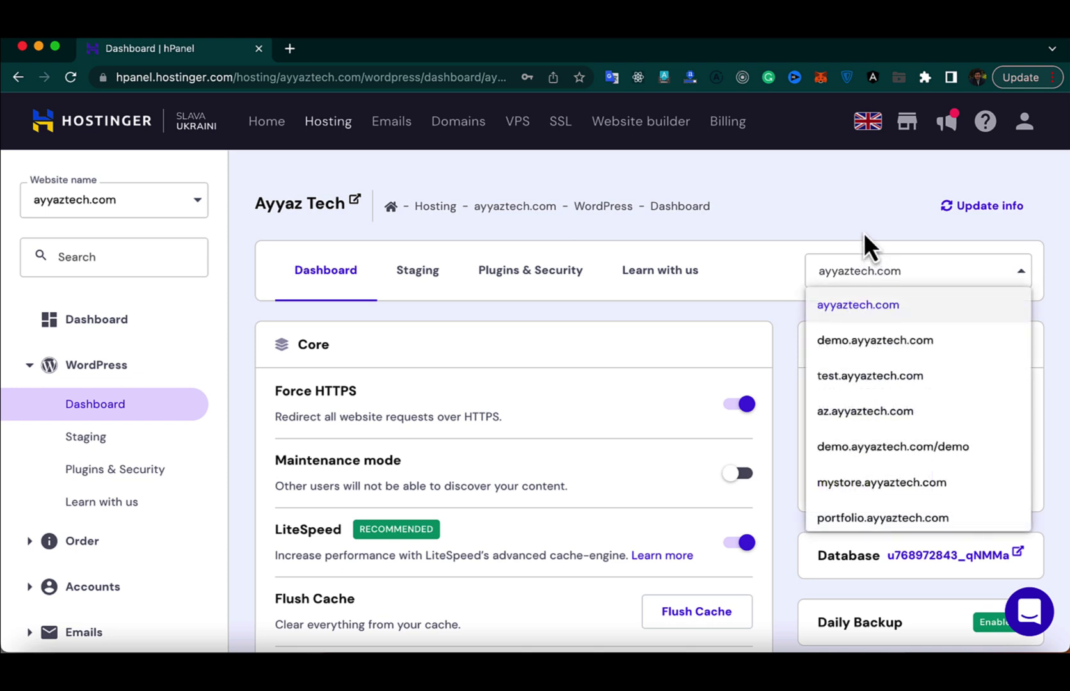
click(823, 256)
click(883, 272)
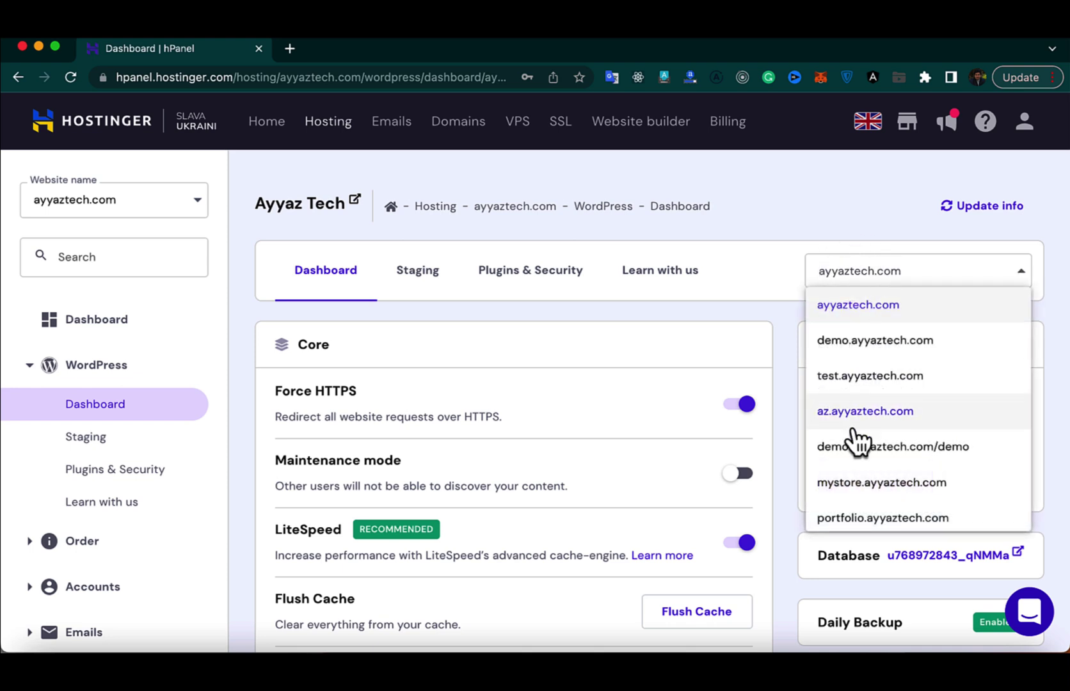
click(838, 250)
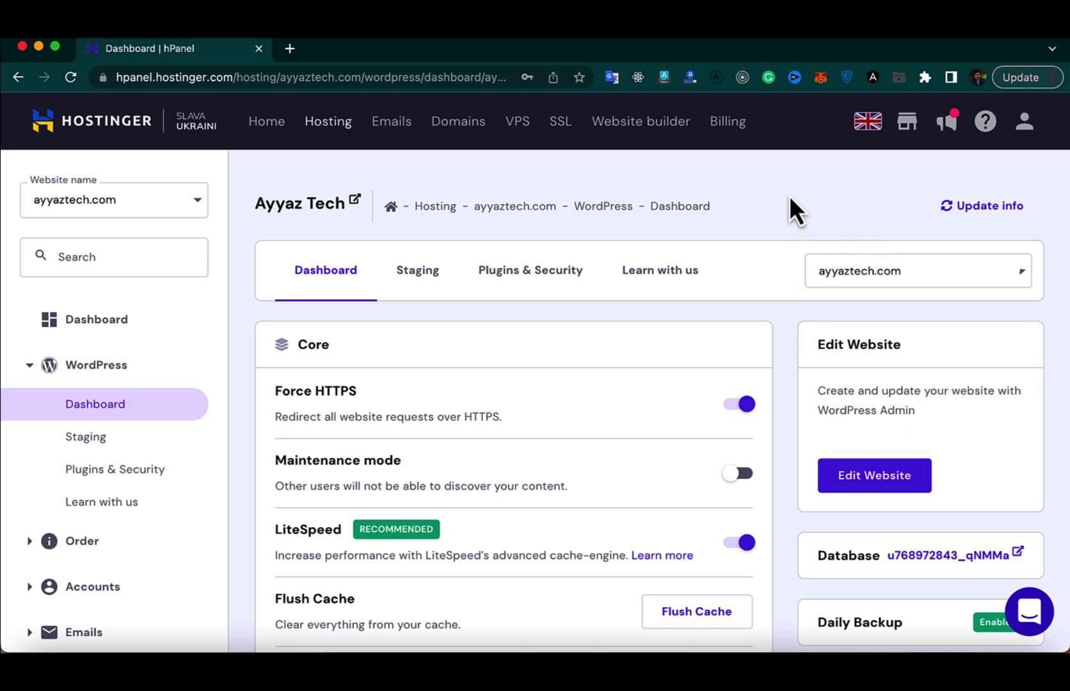
click(853, 280)
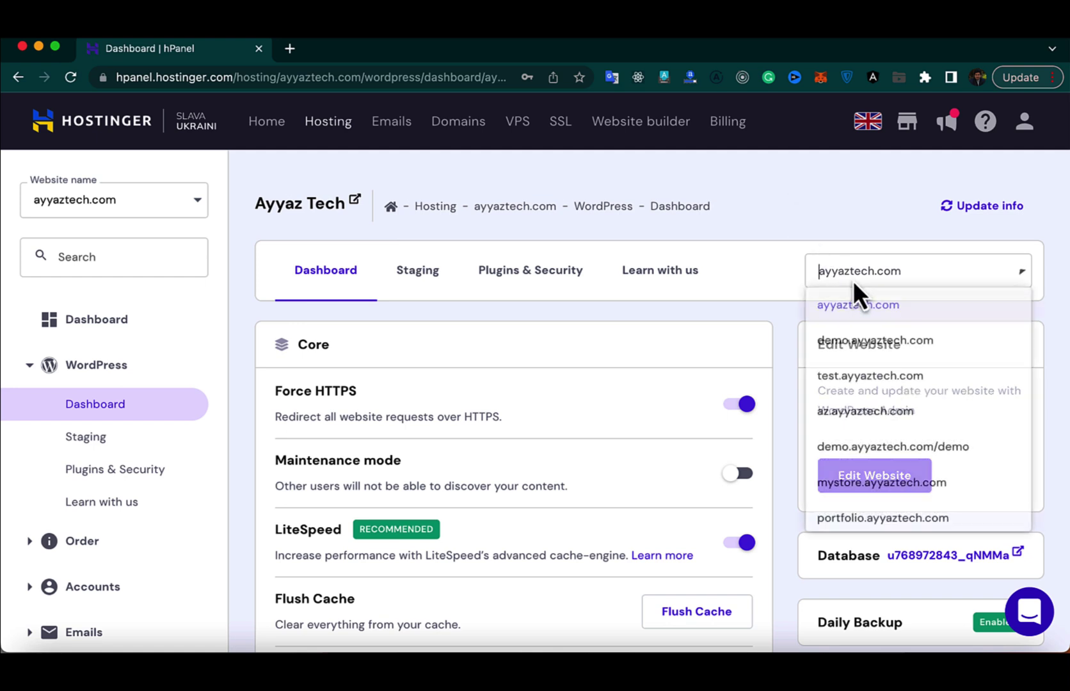
click(849, 376)
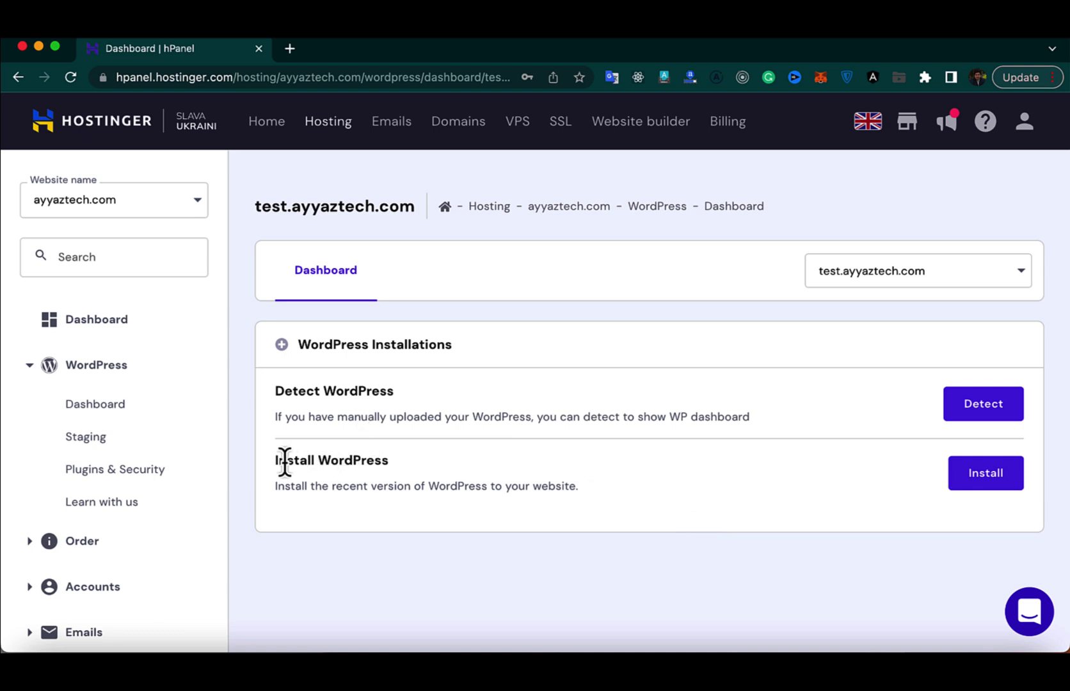
drag(277, 460, 398, 471)
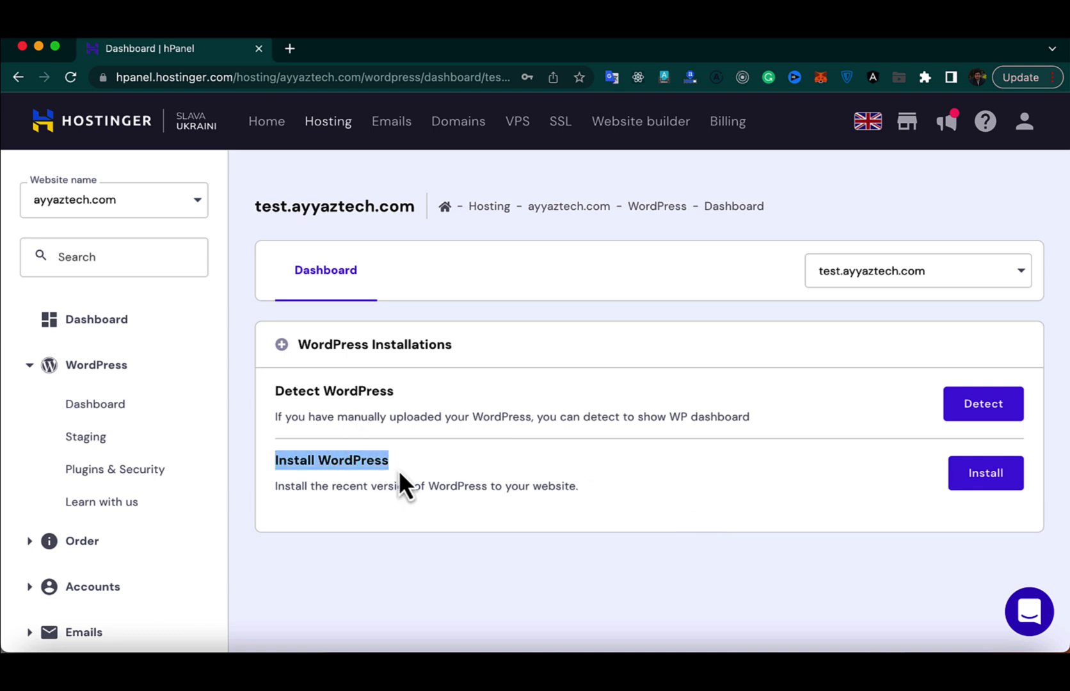
click(509, 513)
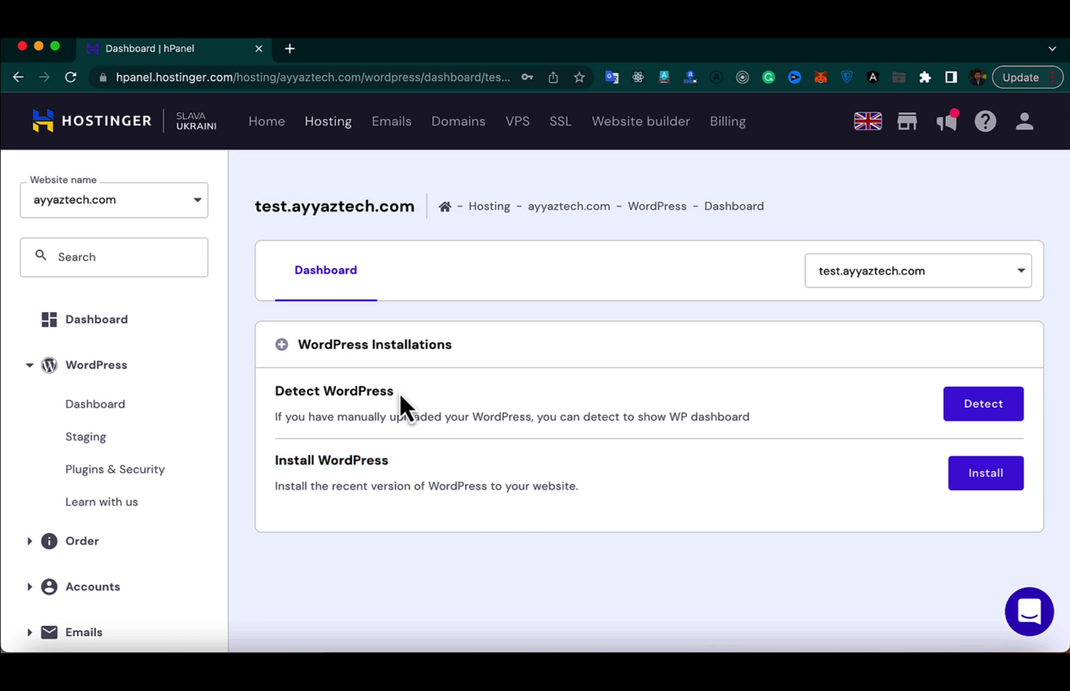
drag(400, 393, 274, 393)
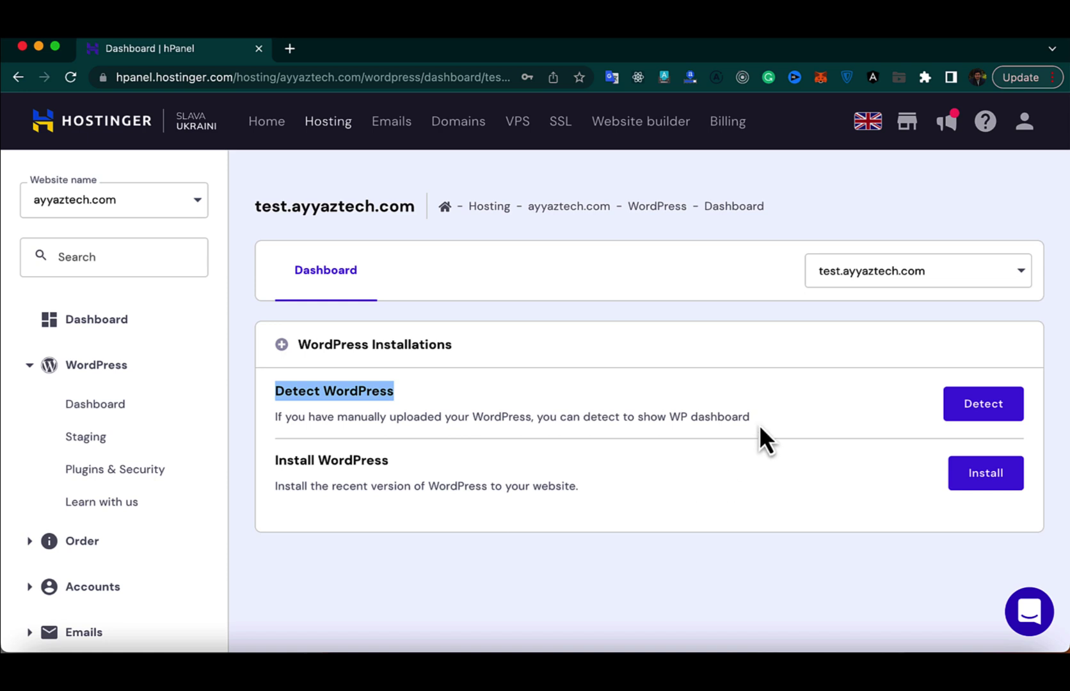
drag(759, 425, 294, 420)
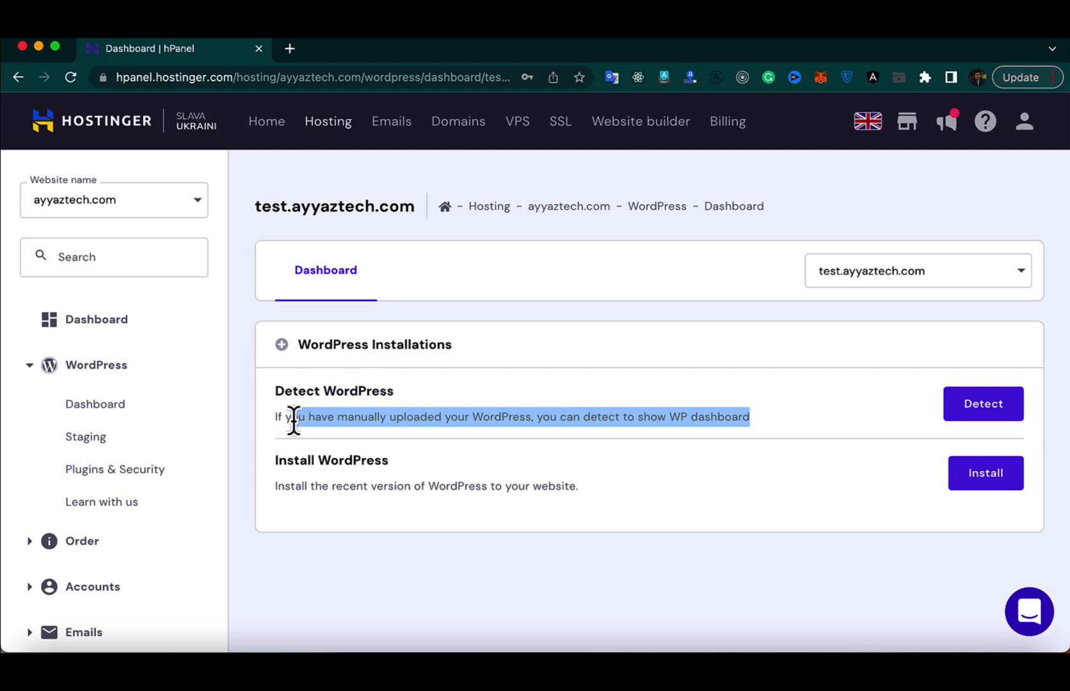
drag(294, 420, 289, 417)
Step: Start a WordPress install and set the website title to 'Test Wordpress'
click(986, 471)
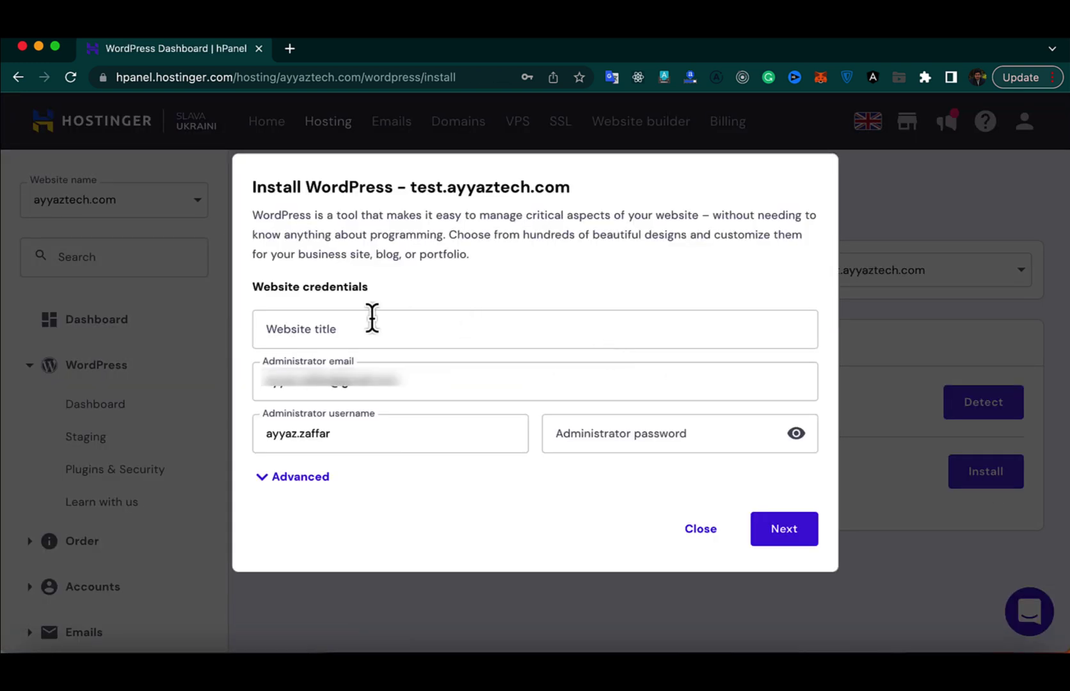
click(372, 318)
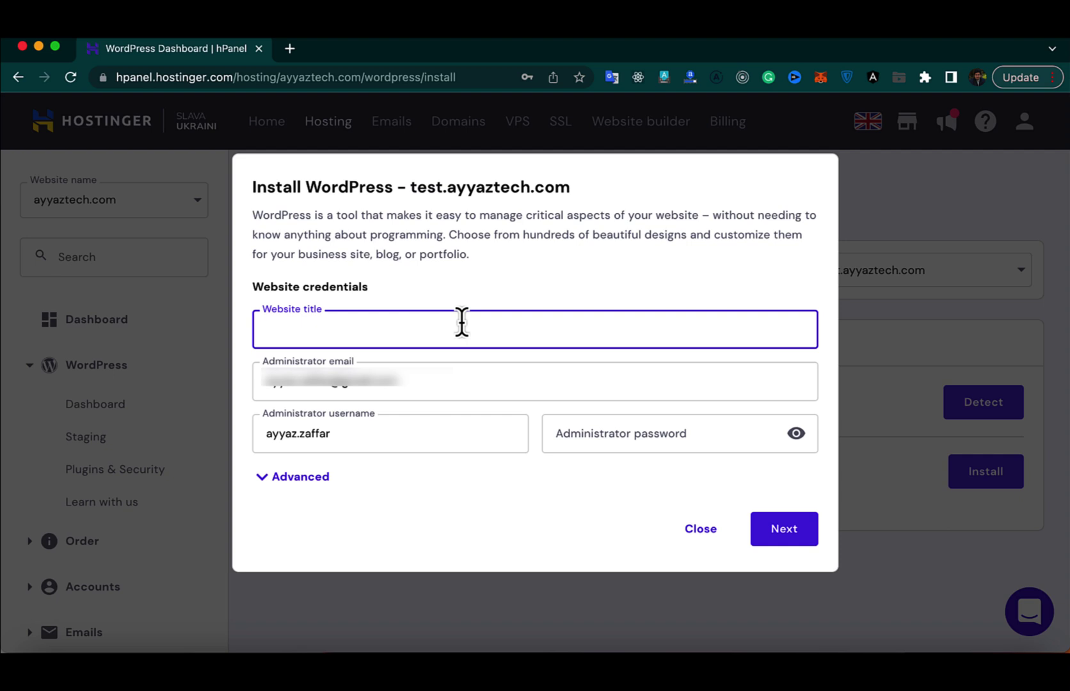
text(Test Wordpress)
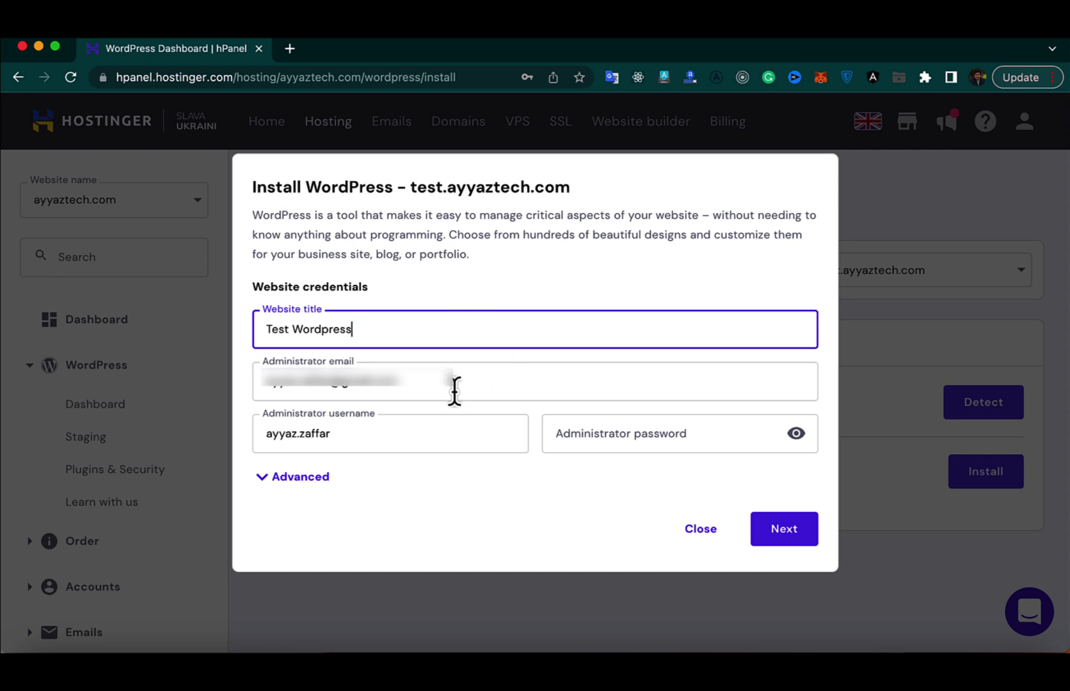
Step: Review the prefilled administrator email and select the username for replacement
drag(454, 391, 242, 393)
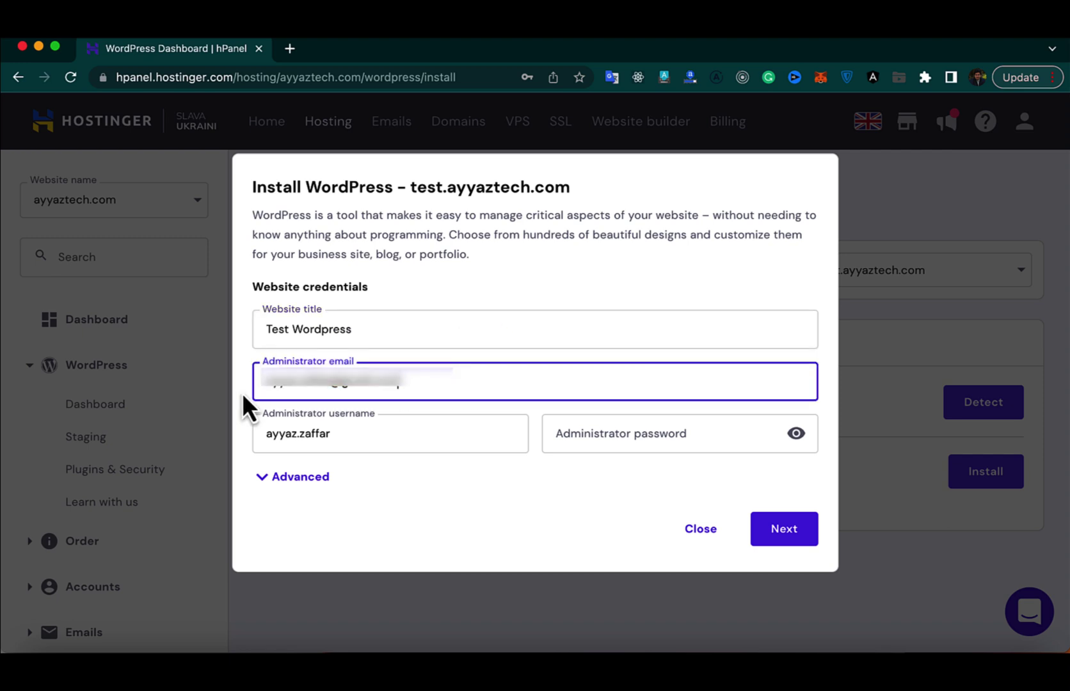
double_click(362, 394)
triple_click(362, 395)
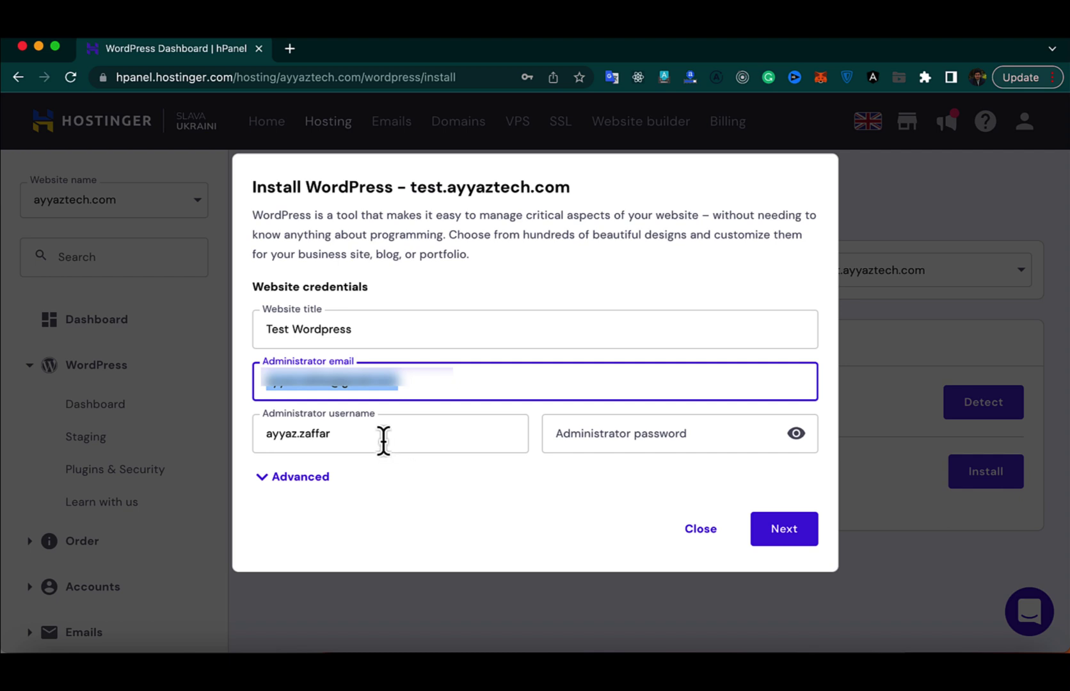
drag(384, 441, 235, 433)
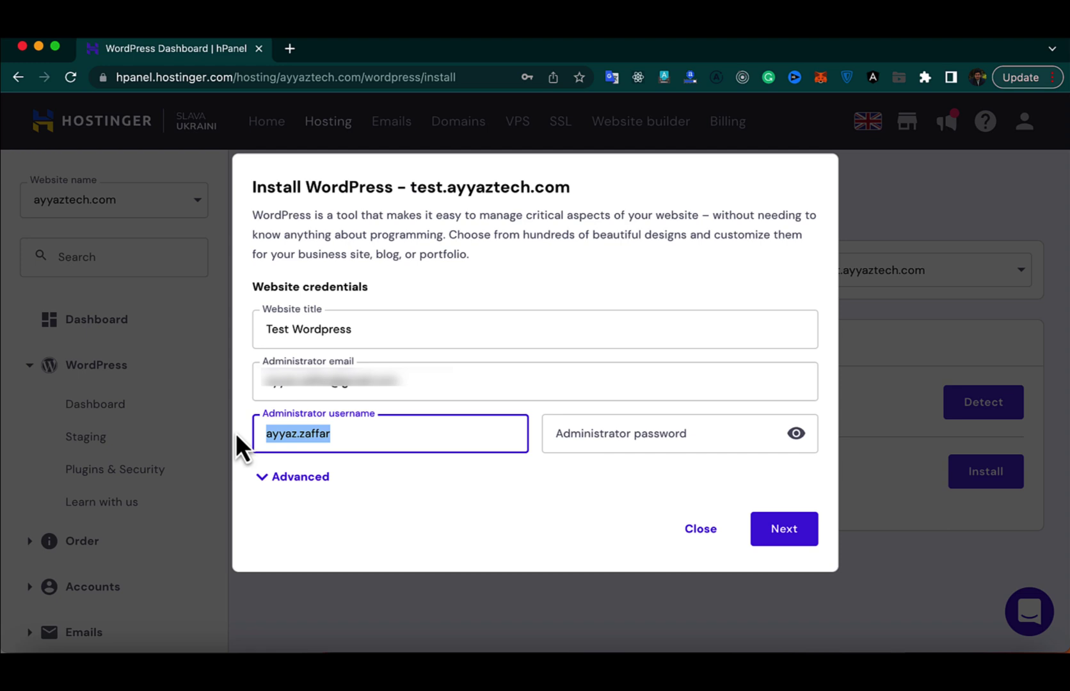
Step: Enter the administrator username and a valid 9-character administrator password
text(ayyaz)
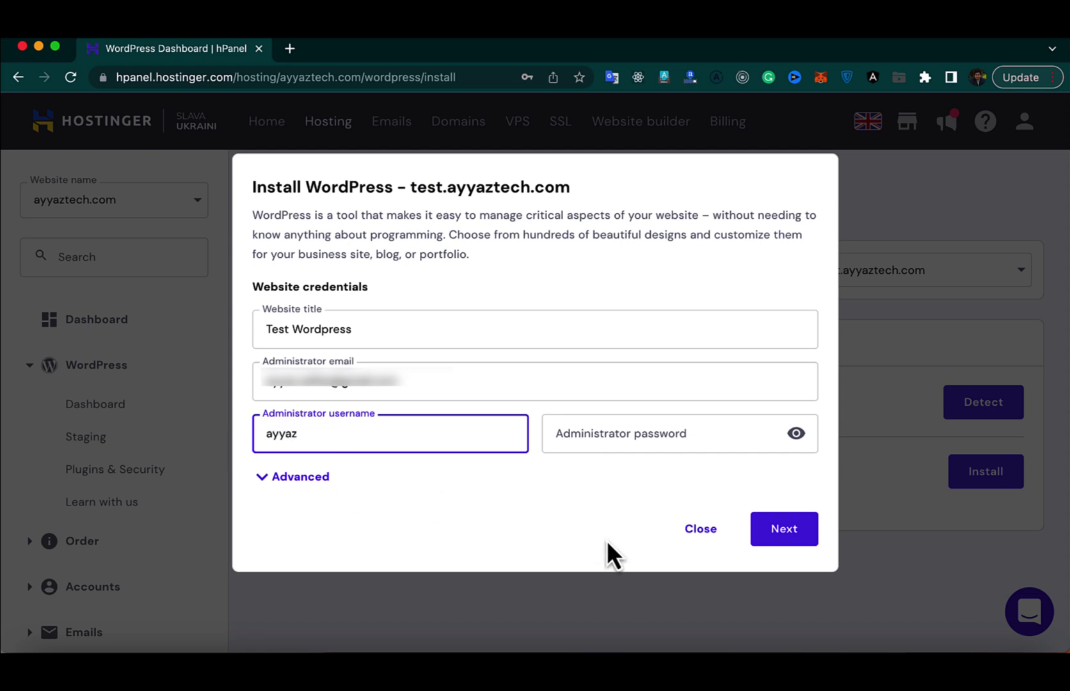
click(634, 441)
click(512, 512)
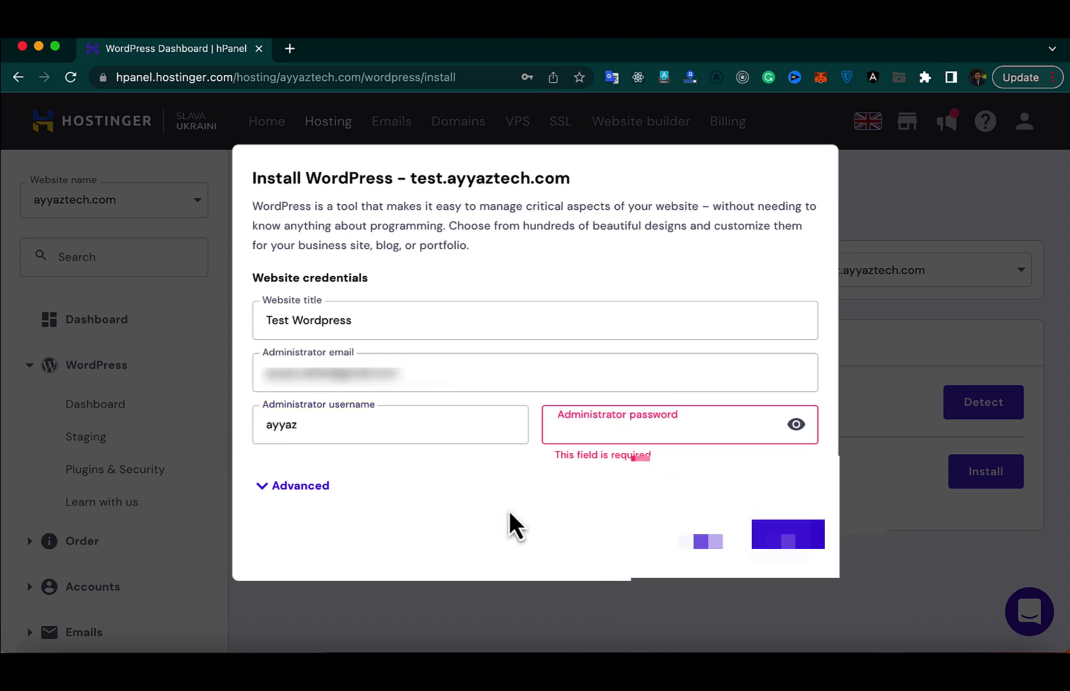
click(600, 425)
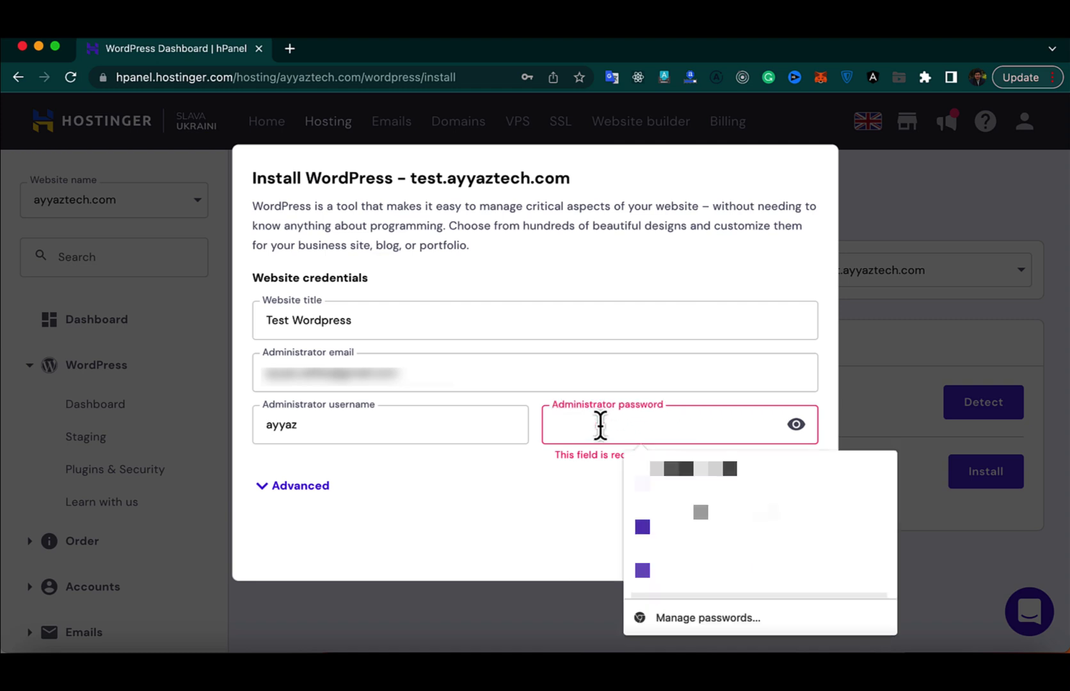
text(•••••)
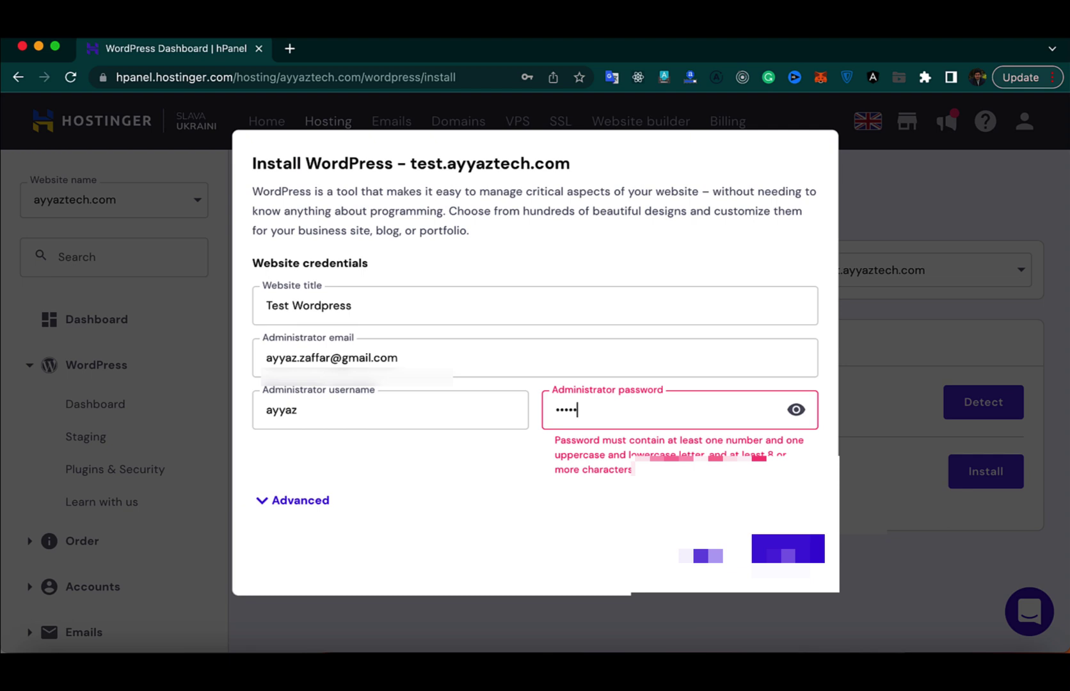
key(BackSpace)
key(BackSpace)
key(BackSpace)
key(BackSpace)
text(•••)
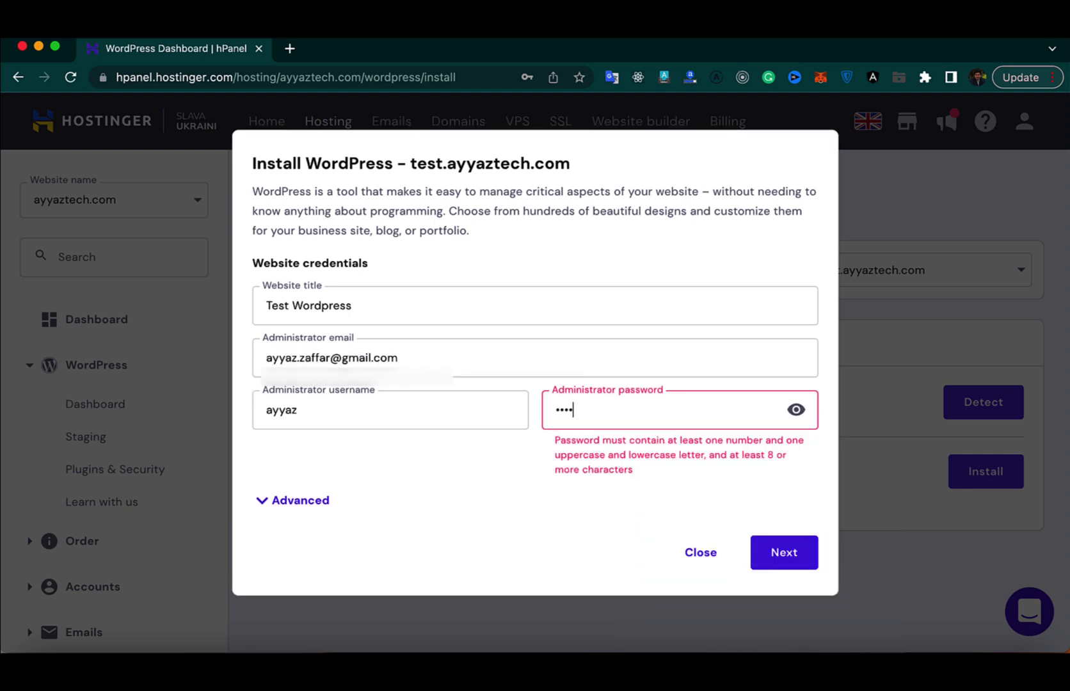
text(•••••)
key(super+a)
text(•••••••••)
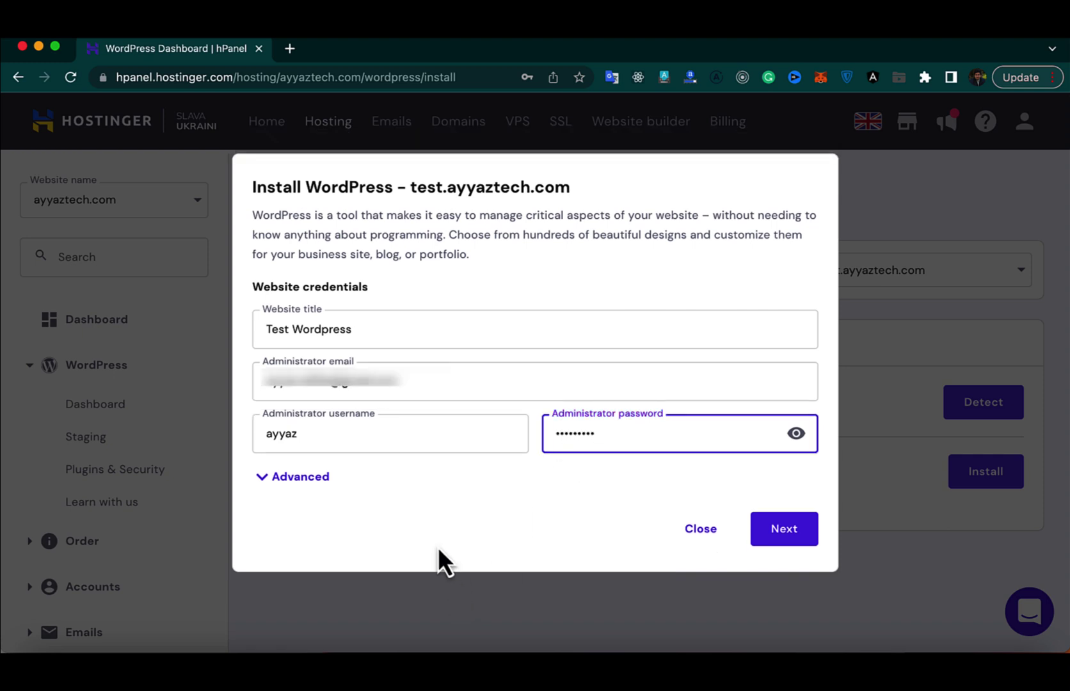
click(439, 533)
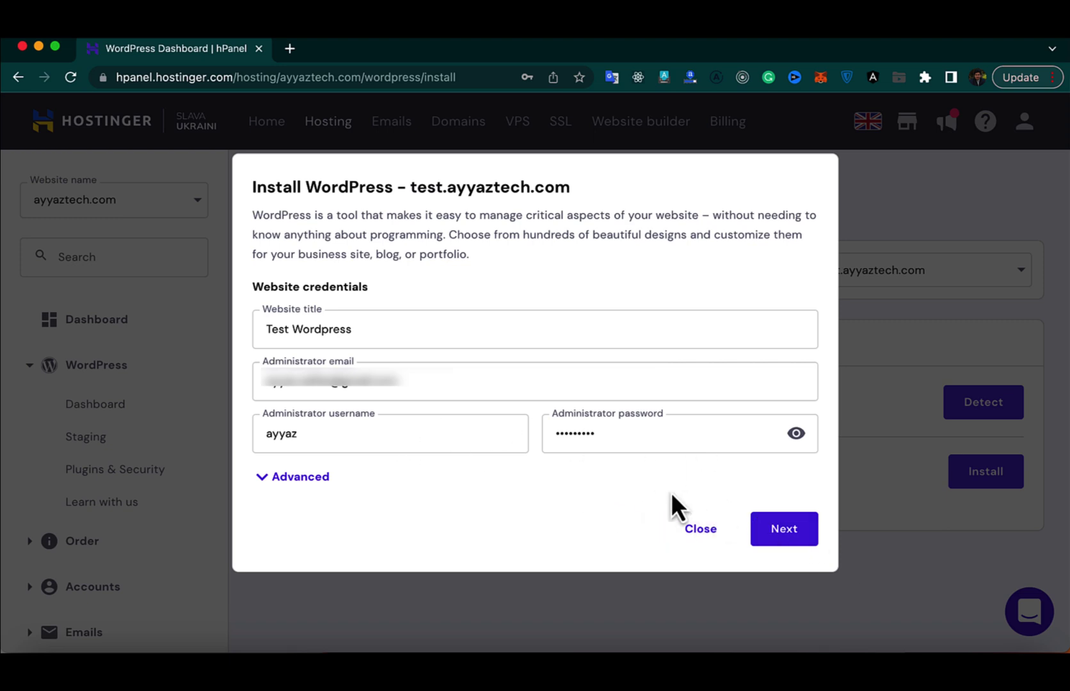
click(302, 478)
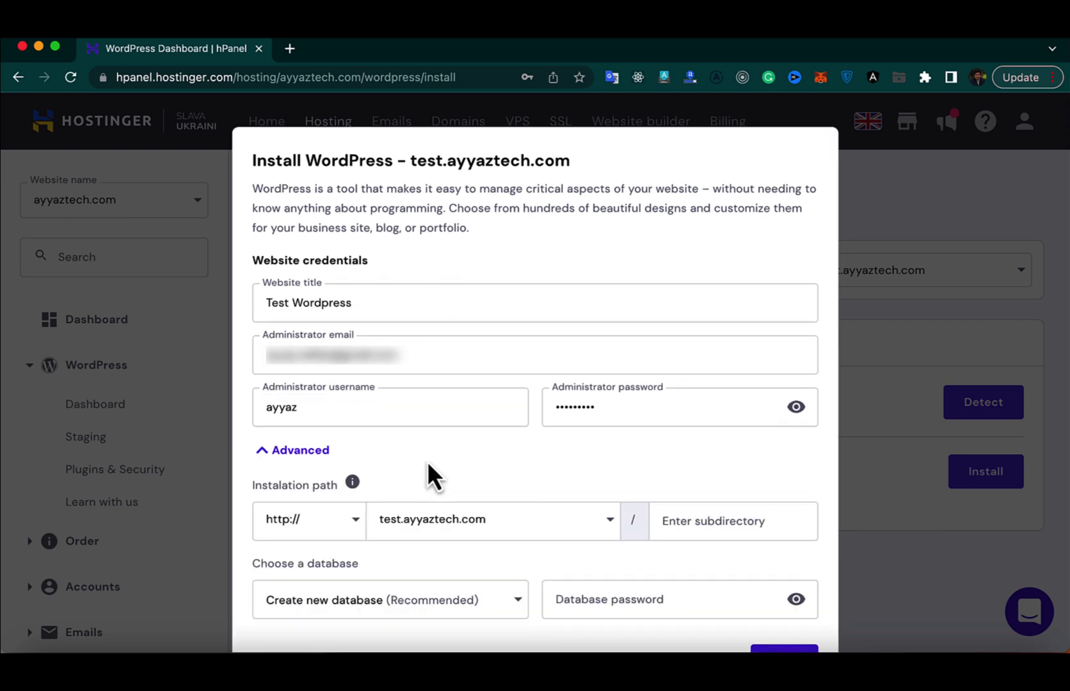
scroll(427, 462, down, 2)
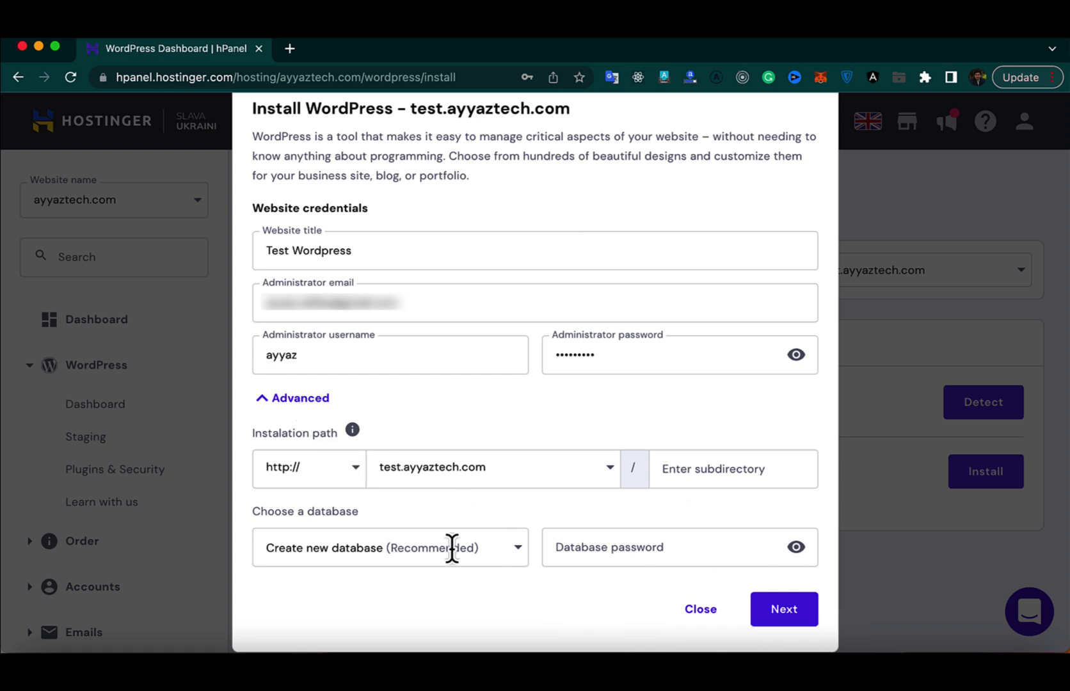
click(277, 415)
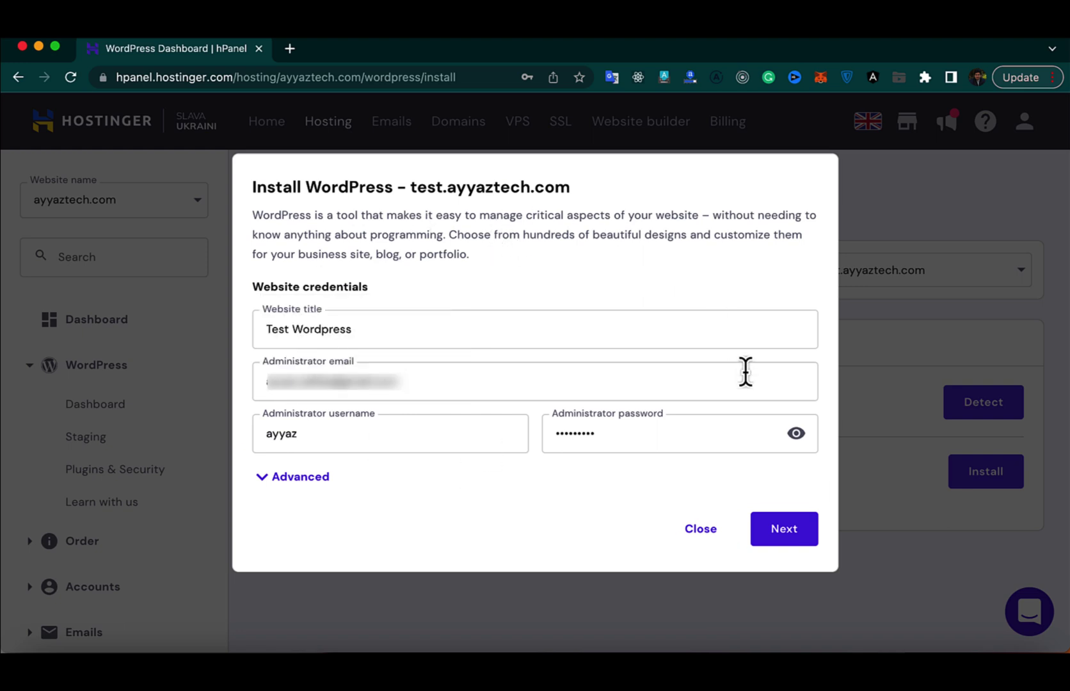
Step: Advance to the version step and keep WordPress 6.0.1 (Recommended) selected
click(798, 547)
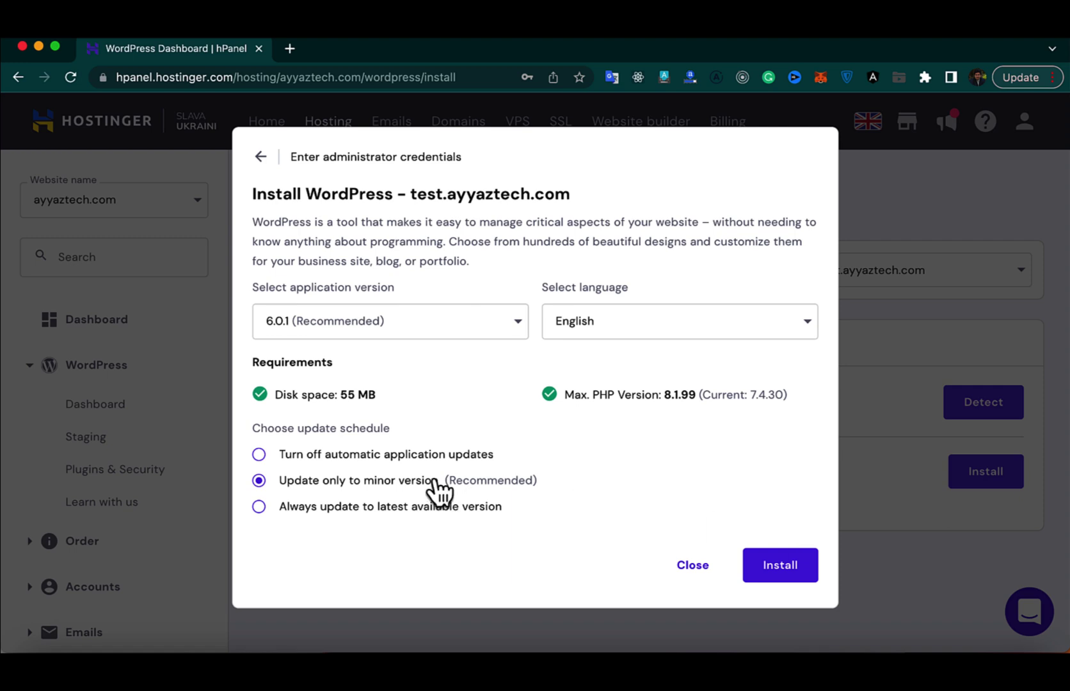
click(375, 320)
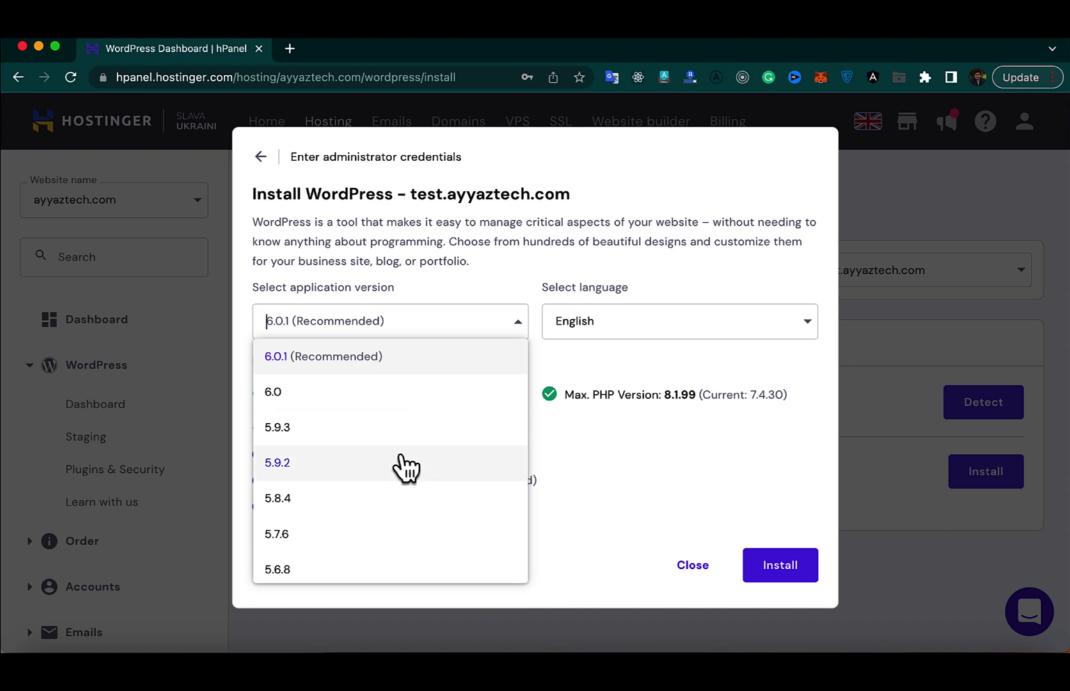
scroll(403, 467, down, 3)
scroll(403, 464, up, 3)
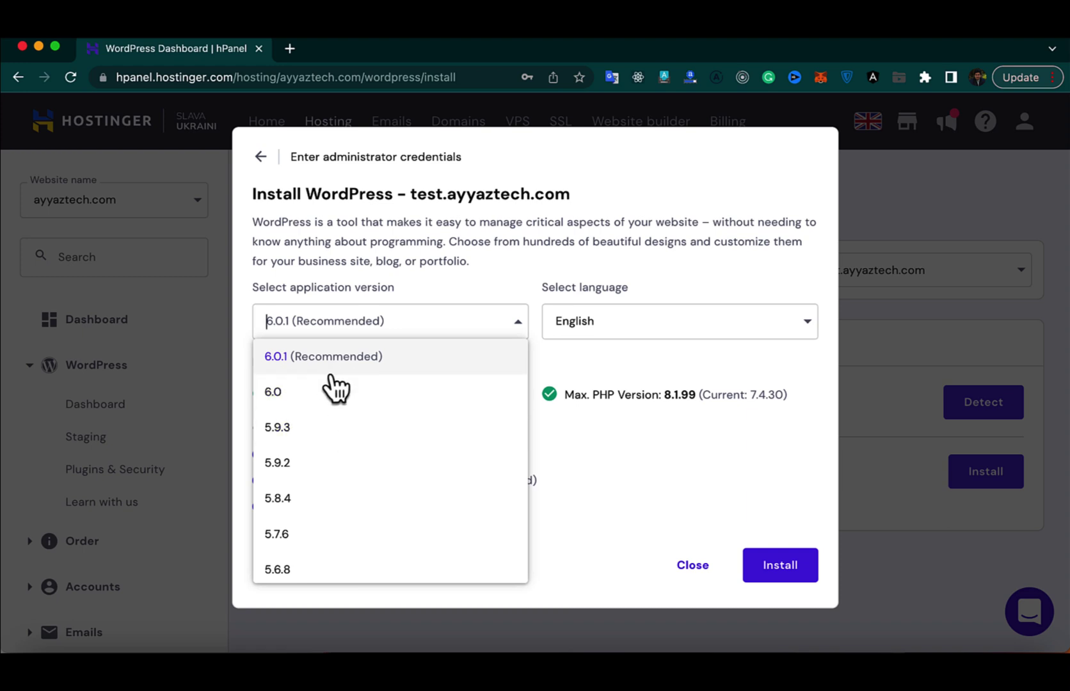
click(332, 360)
click(428, 333)
scroll(370, 435, down, 4)
scroll(370, 435, down, 5)
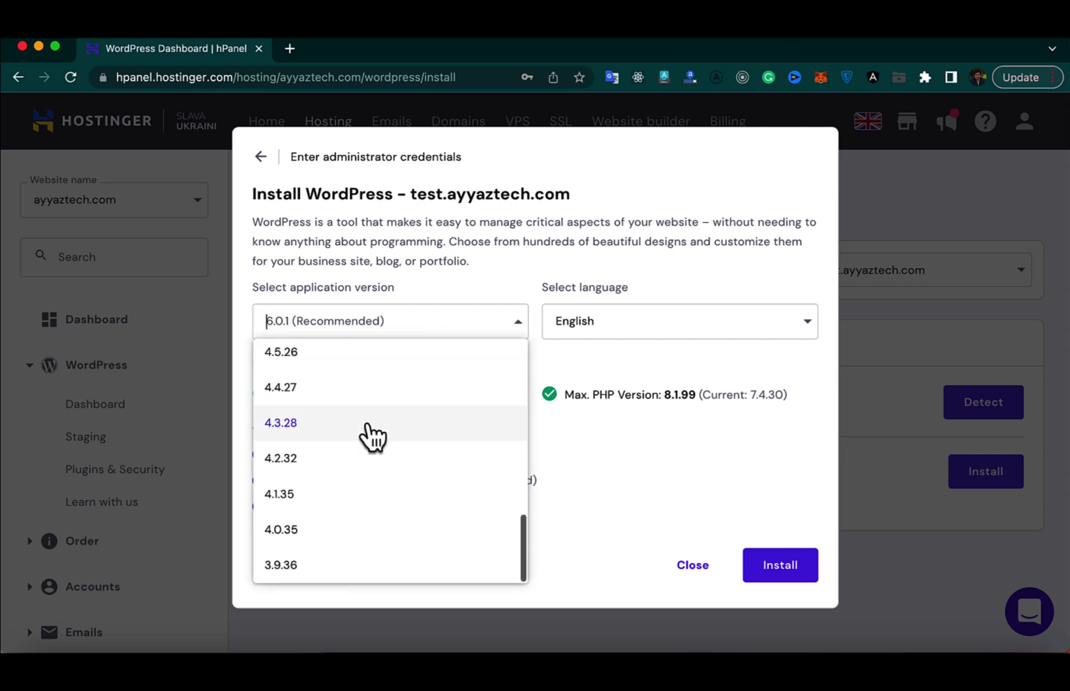
scroll(370, 435, up, 10)
click(411, 251)
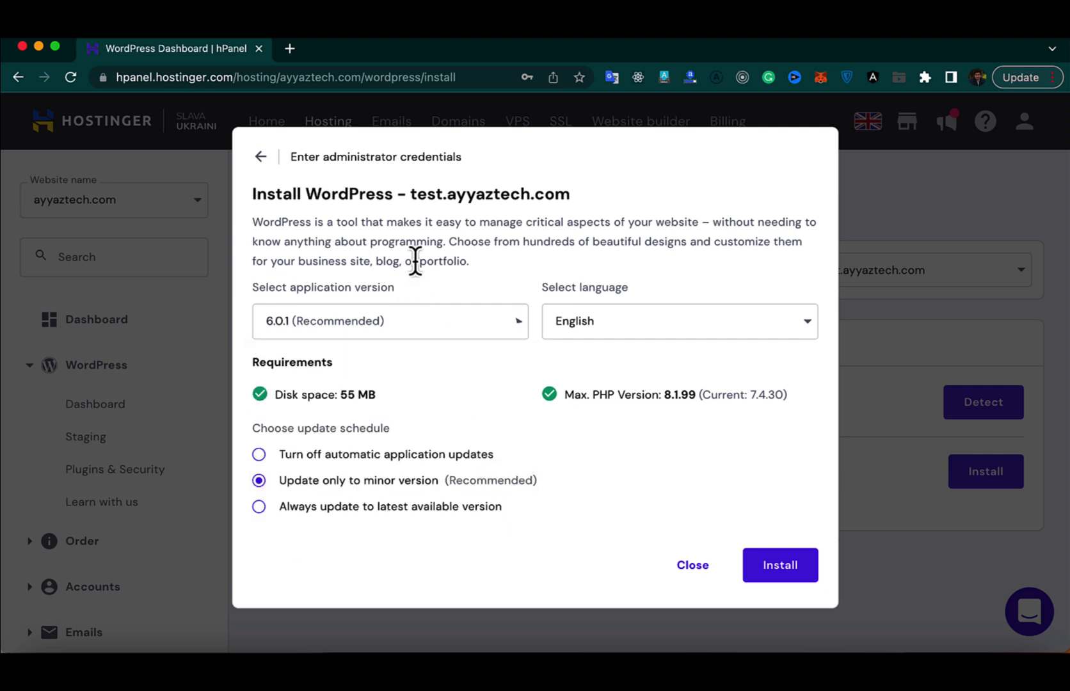
click(613, 321)
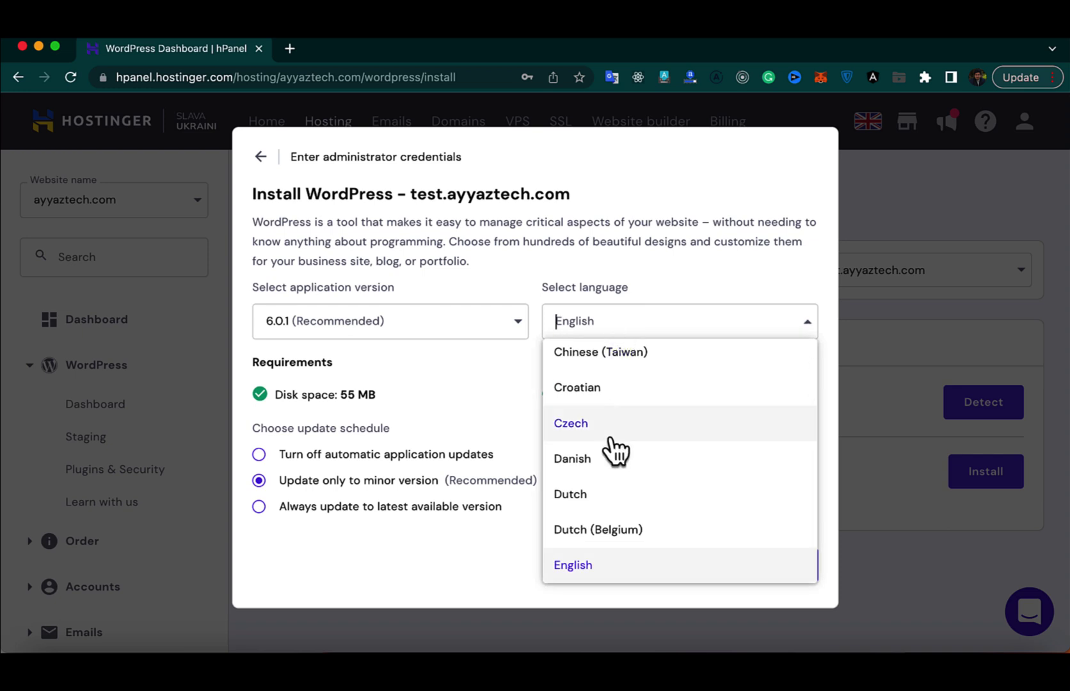
scroll(612, 451, down, 3)
scroll(613, 451, up, 2)
scroll(616, 452, up, 2)
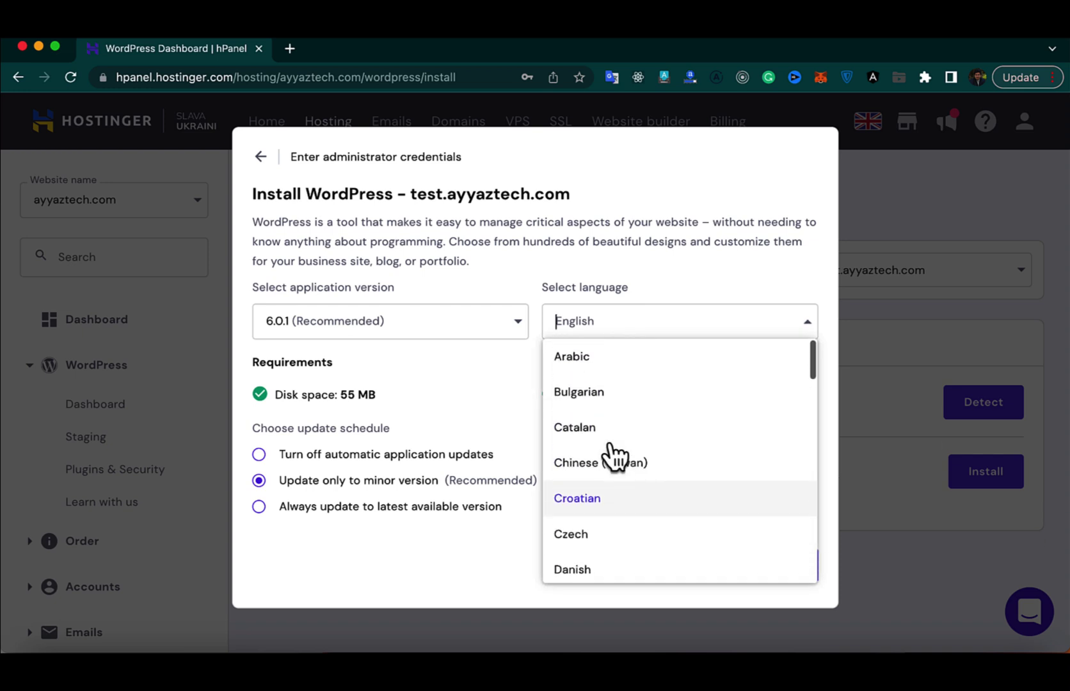
scroll(615, 452, down, 2)
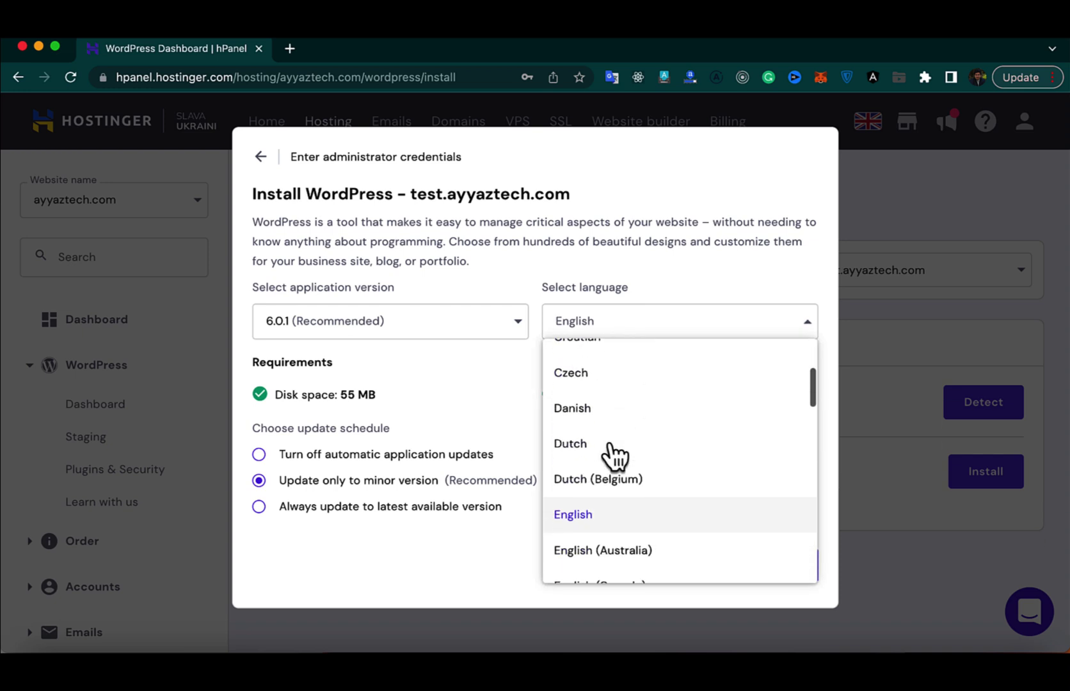
click(572, 515)
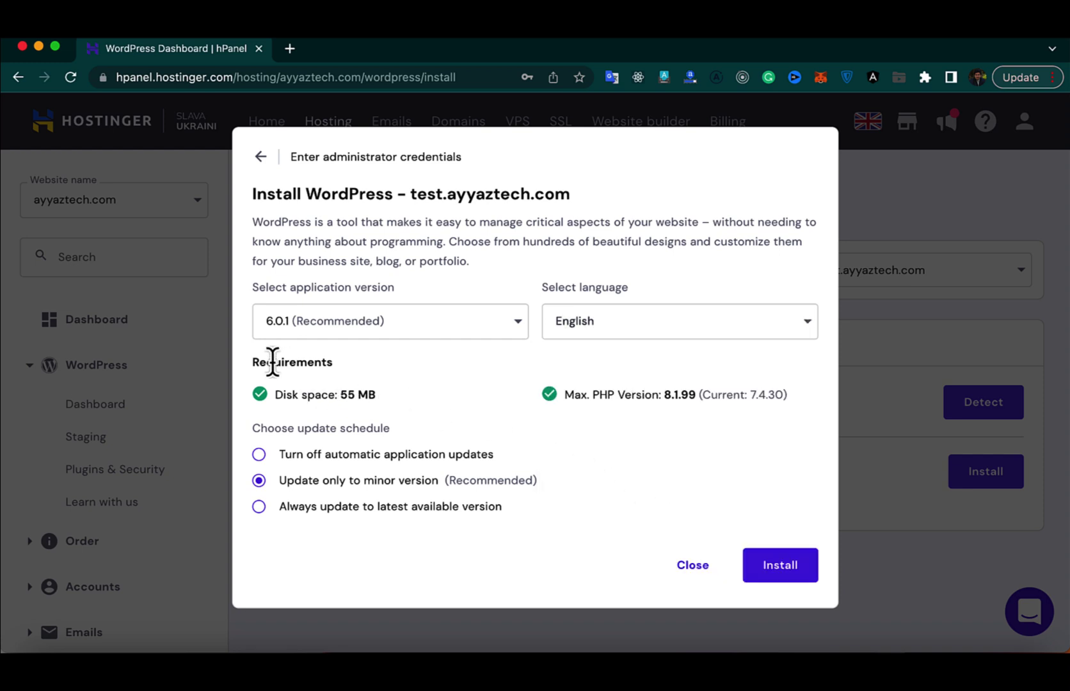
drag(257, 365, 609, 397)
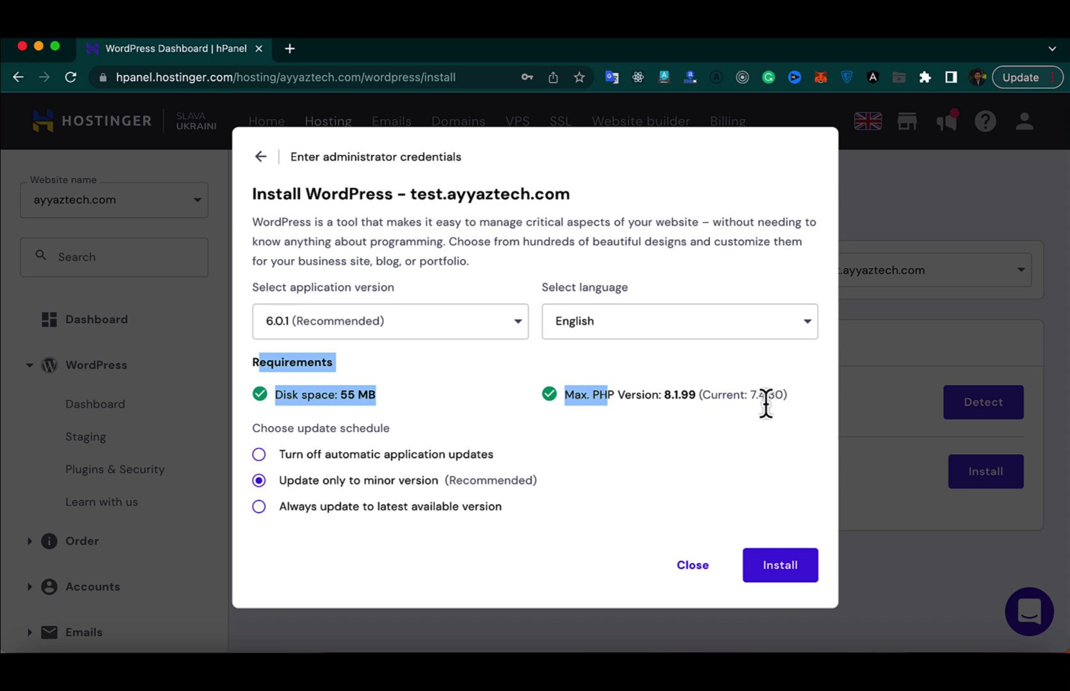
click(398, 392)
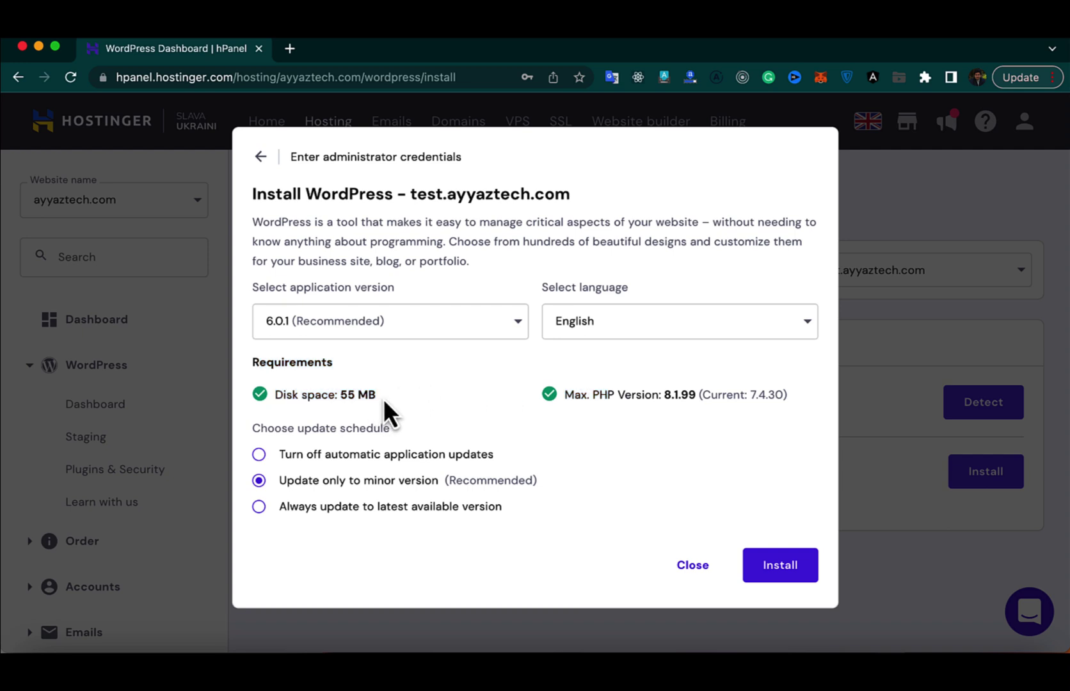
drag(382, 396, 270, 396)
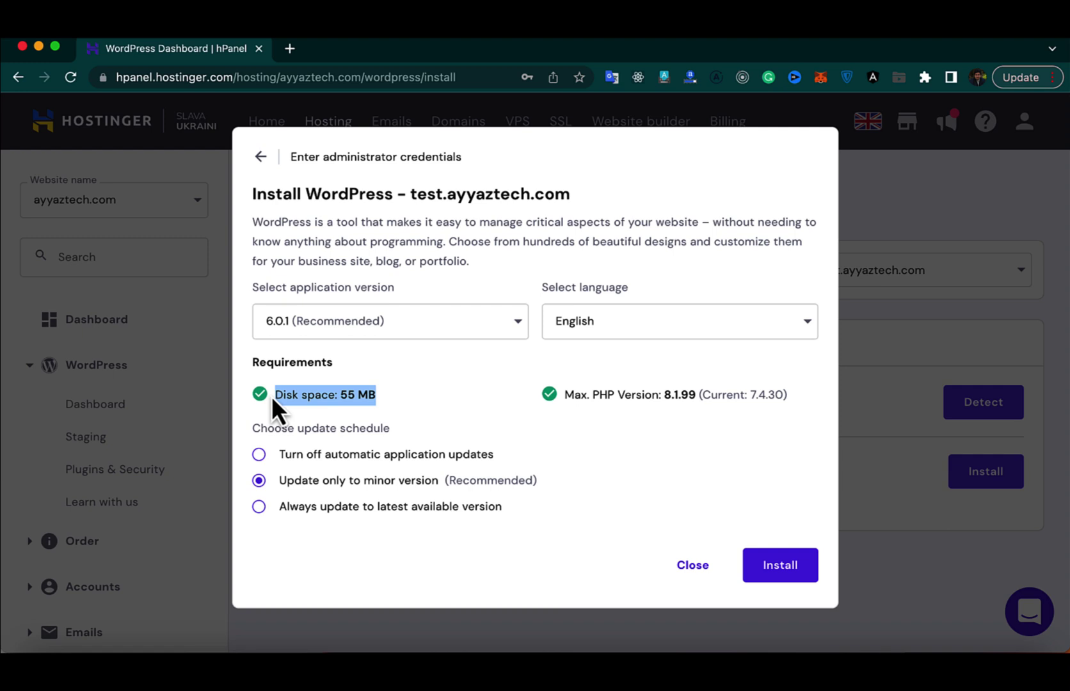
click(393, 423)
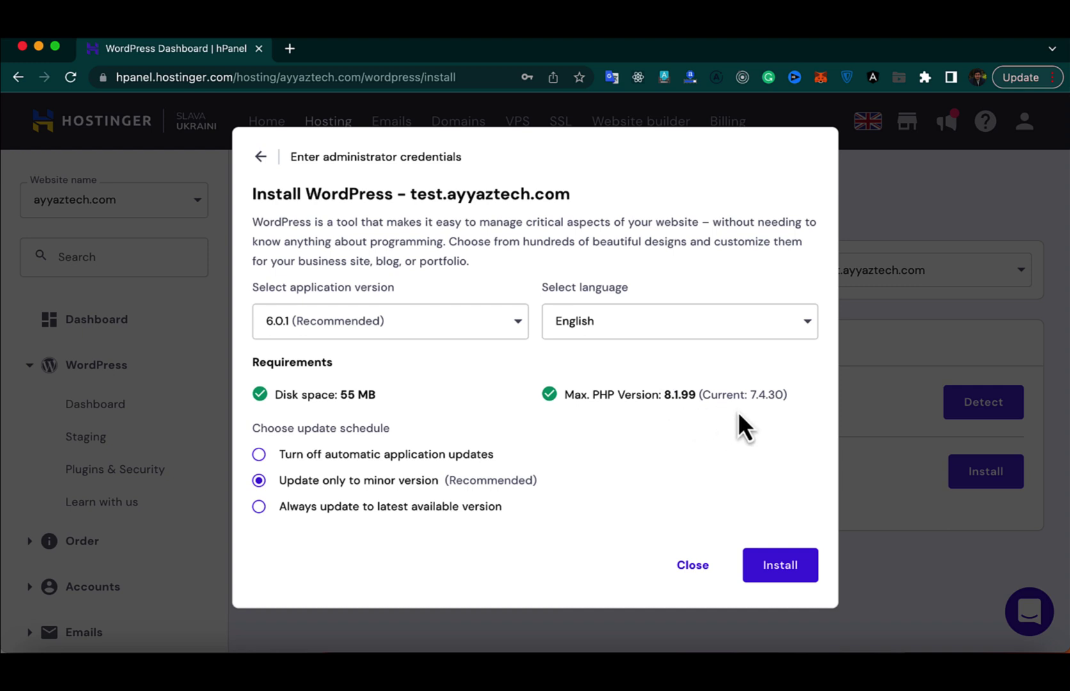
drag(696, 394, 537, 399)
click(793, 398)
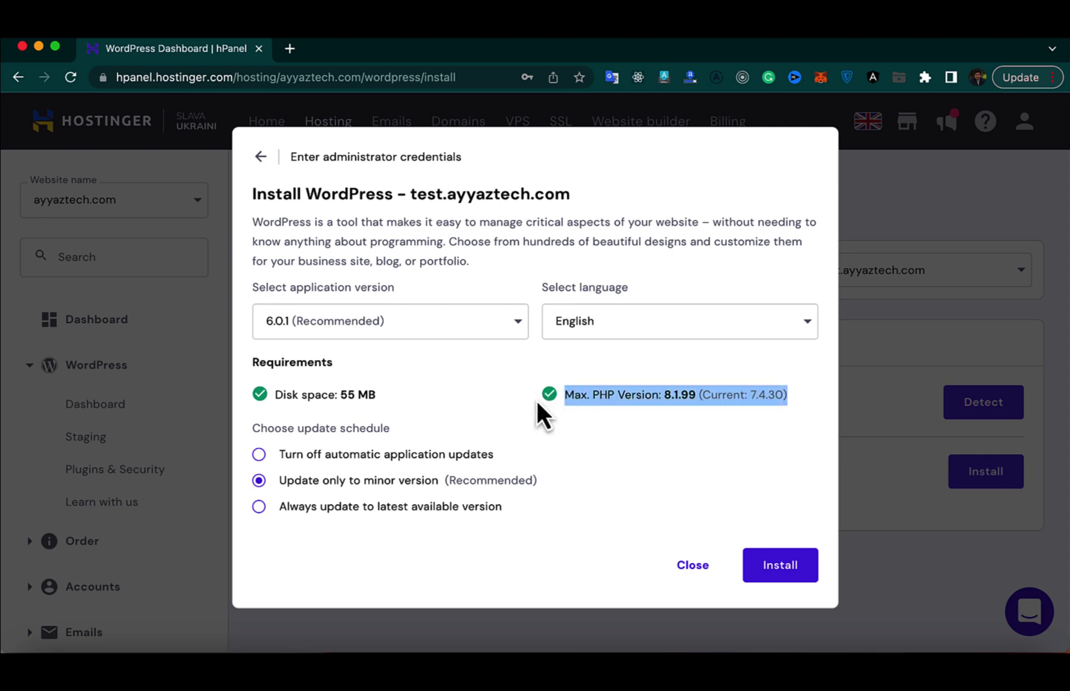
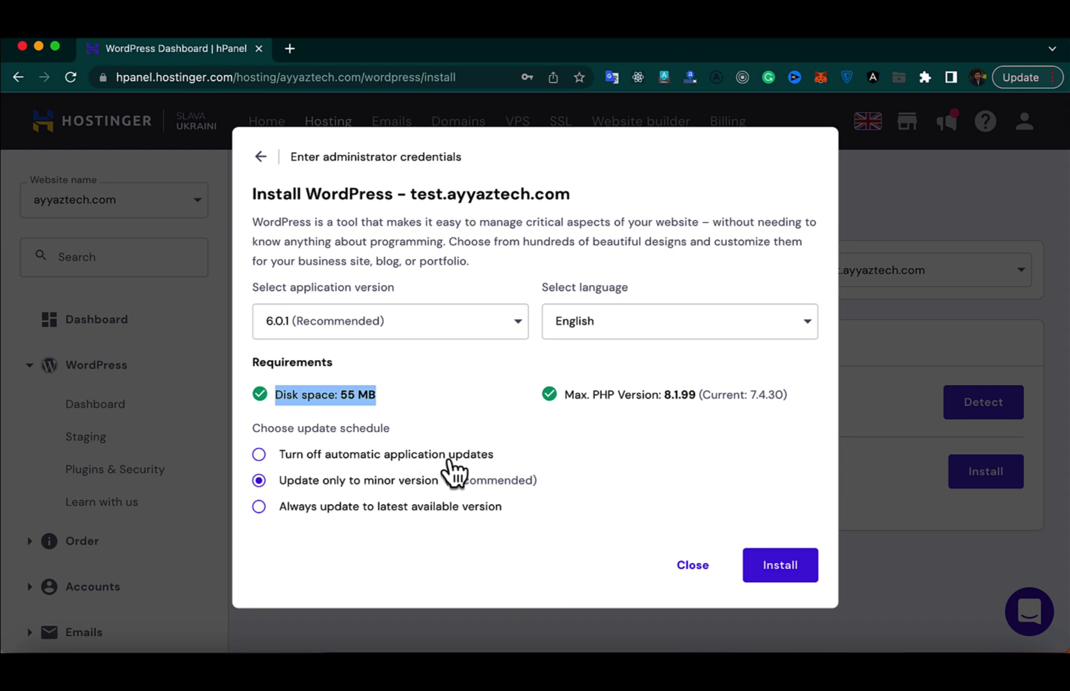
Step: Try the update-schedule options: no automatic updates, minor versions only, and always latest
click(259, 455)
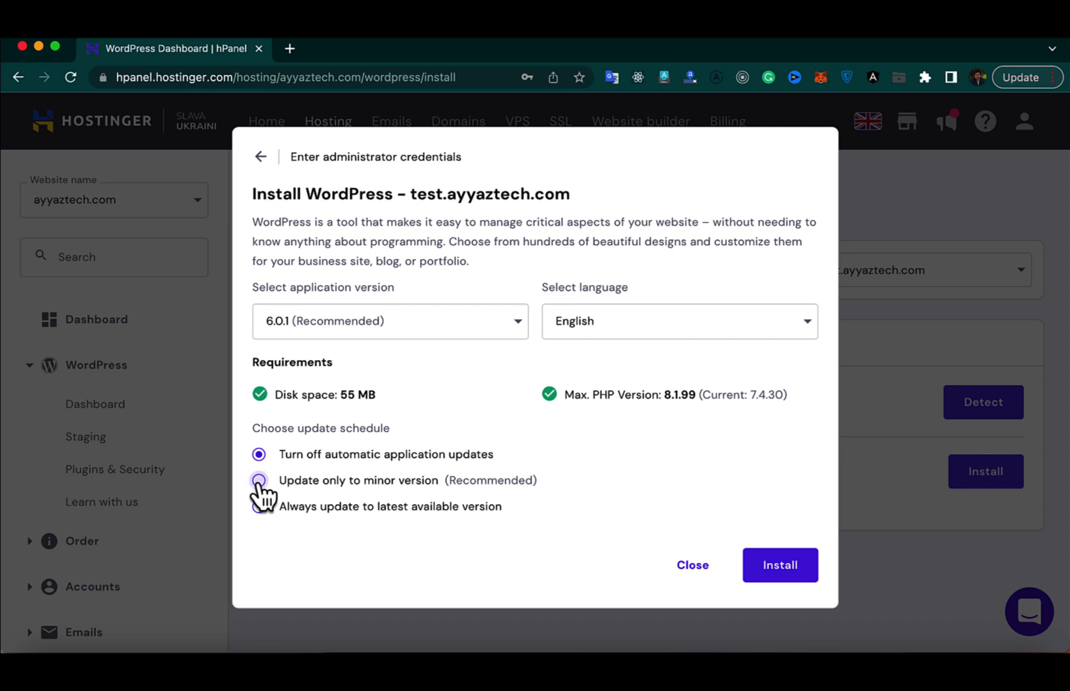
click(259, 480)
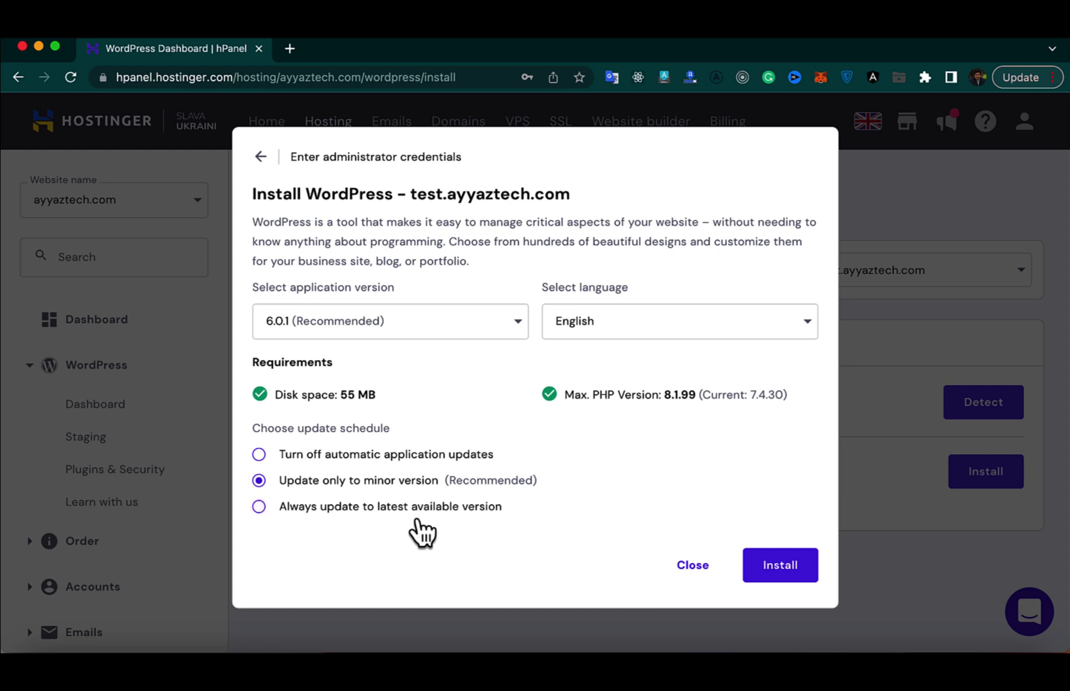
click(370, 509)
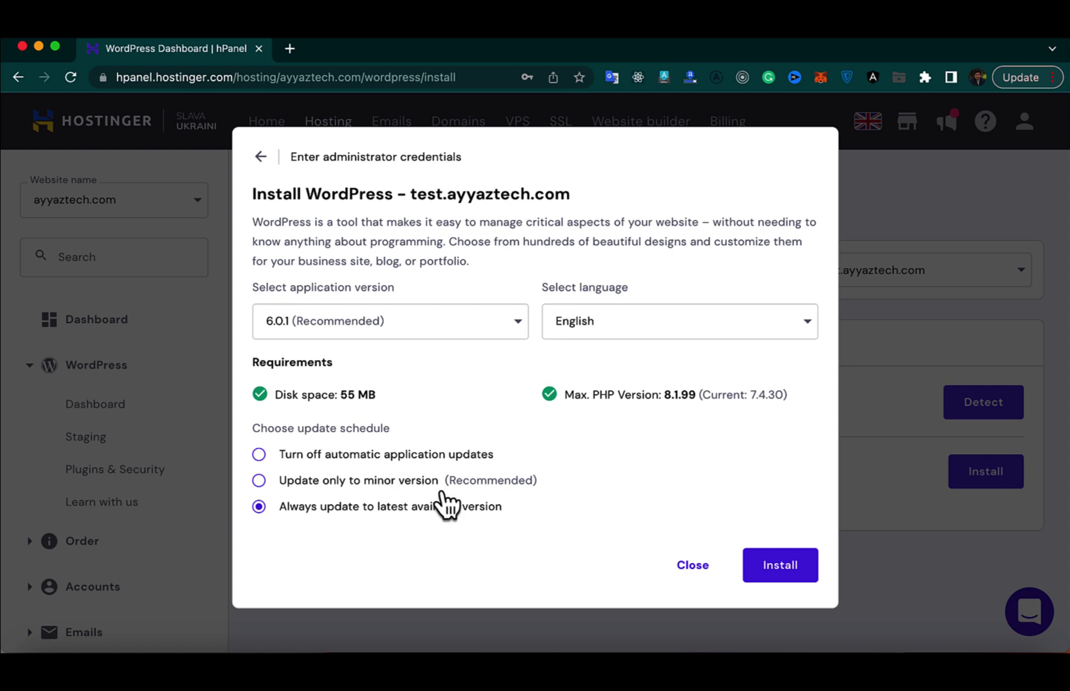
click(372, 488)
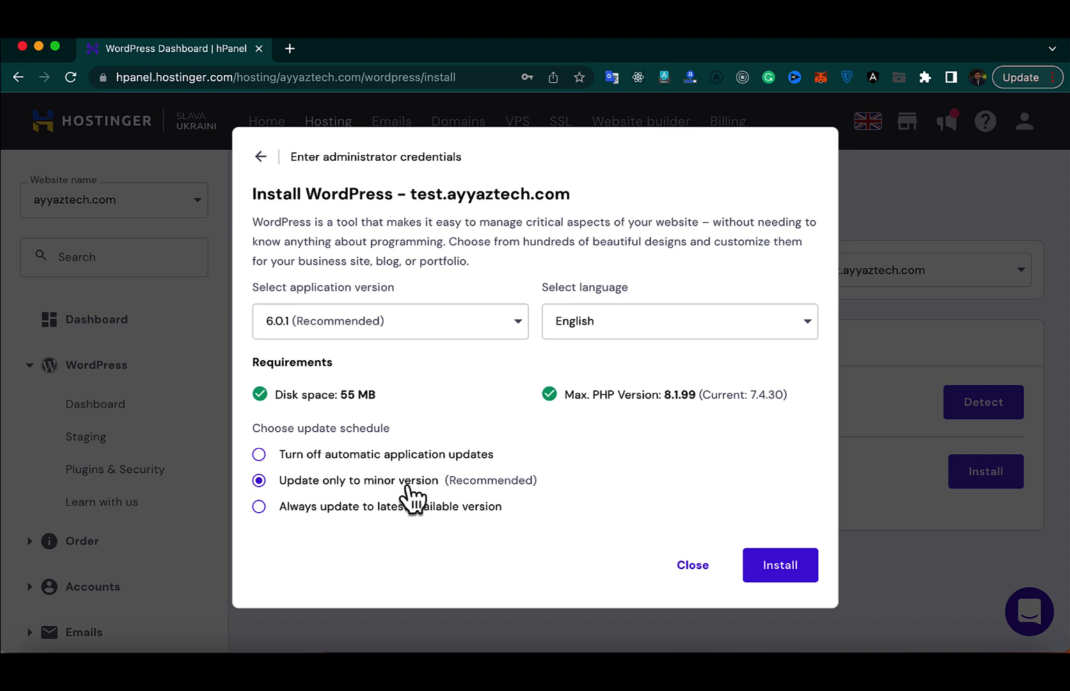
double_click(409, 486)
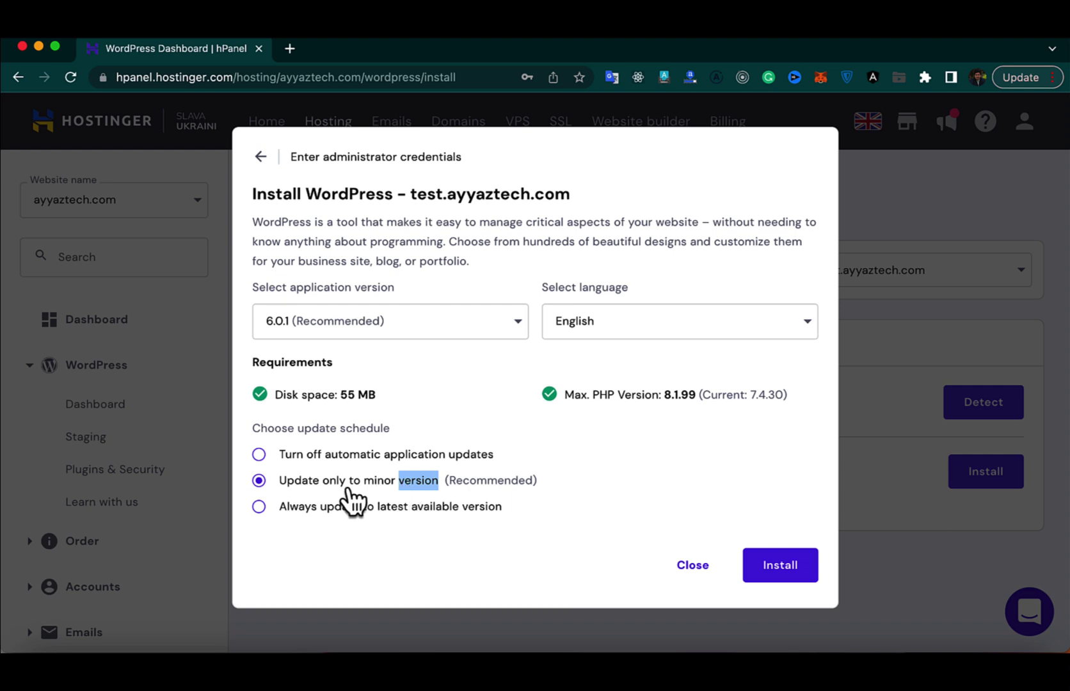
click(441, 561)
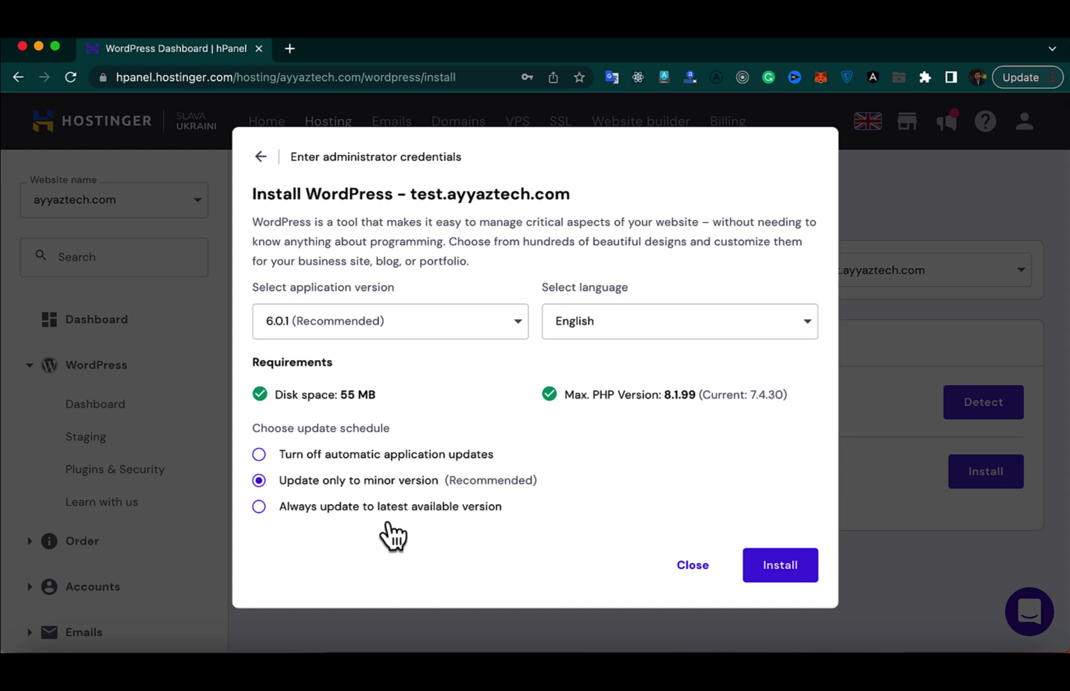
Step: Settle on 'Update only to minor version' and start installing WordPress on test.ayyaztech.com
click(259, 455)
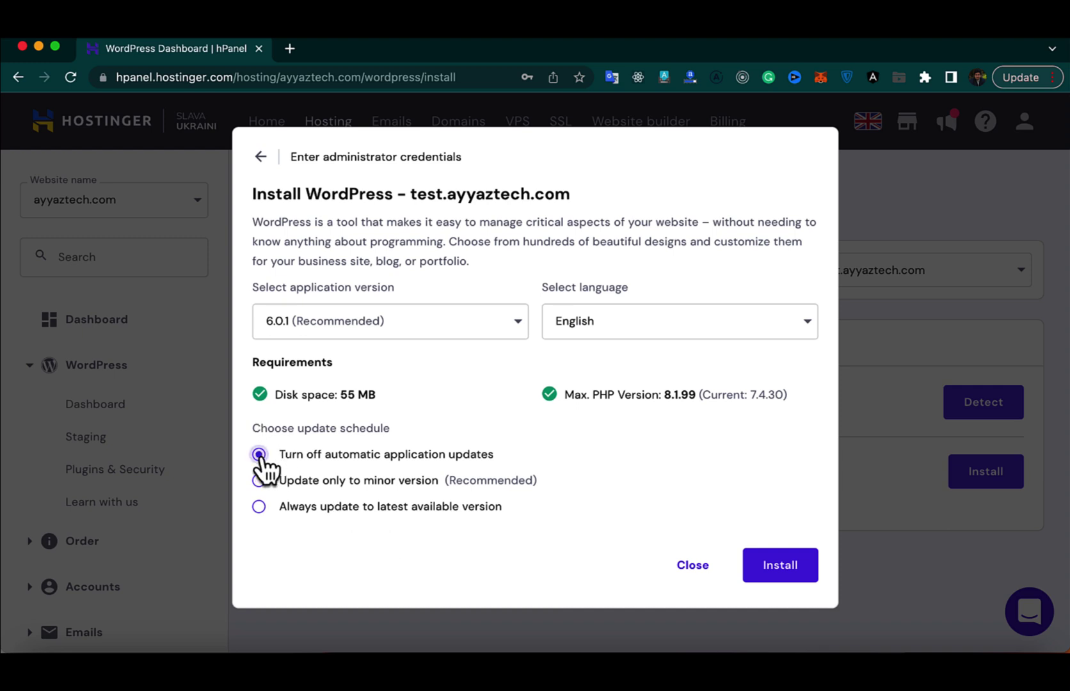
click(259, 481)
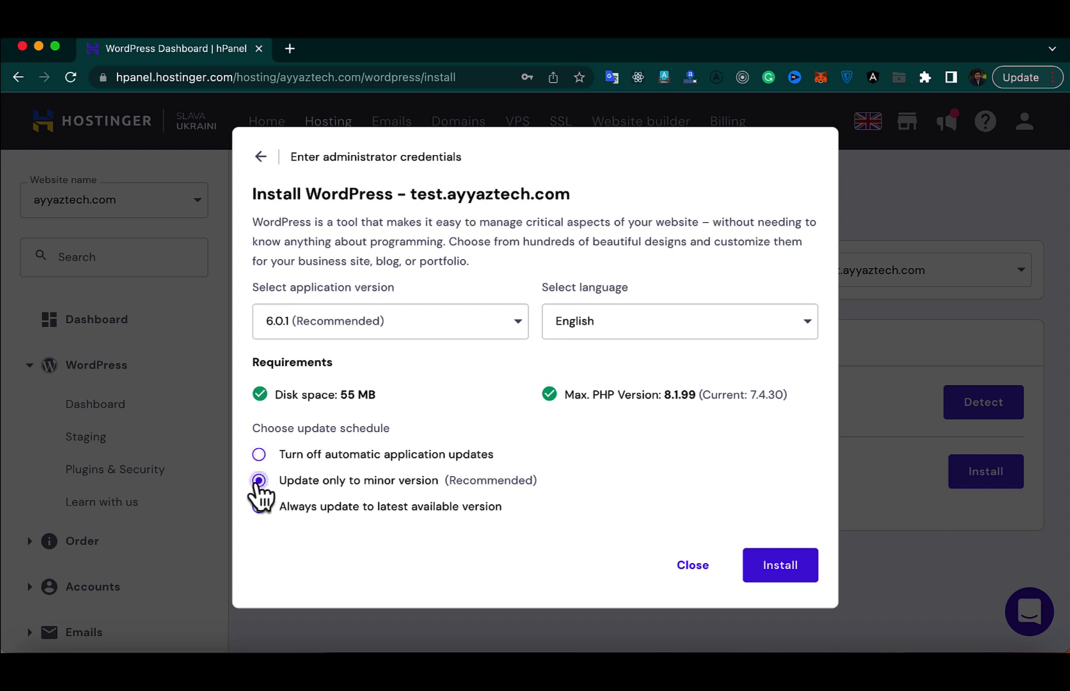
click(776, 569)
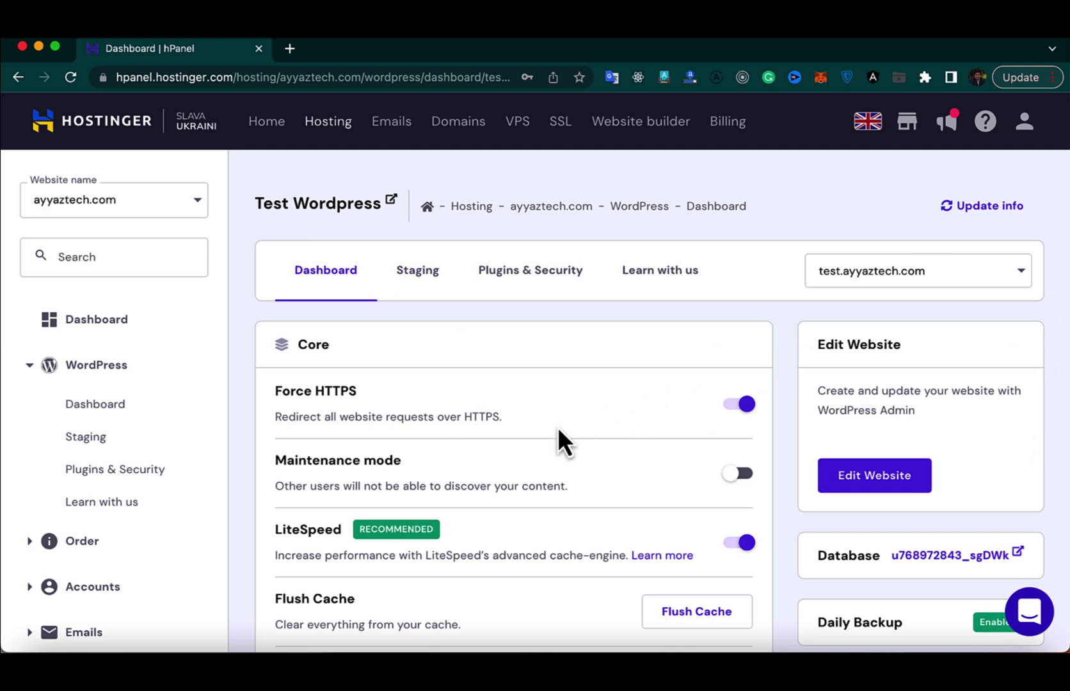
Step: Review the Test Wordpress Core settings, noting Force HTTPS and LiteSpeed are on
scroll(557, 427, down, 5)
scroll(557, 426, up, 5)
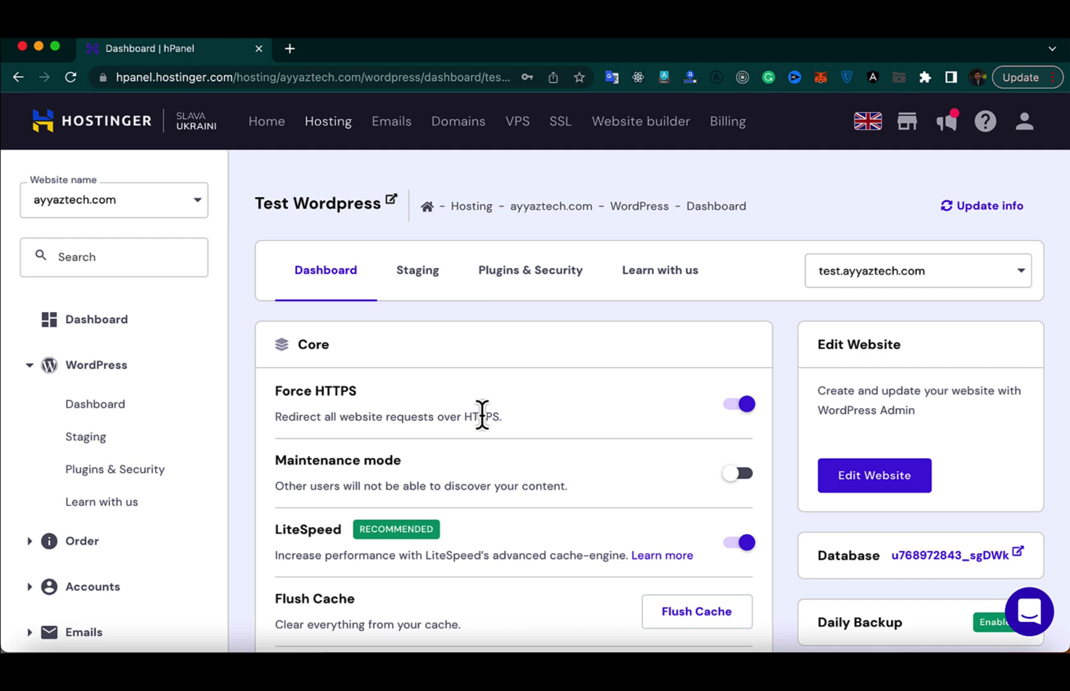
double_click(481, 416)
scroll(481, 416, down, 2)
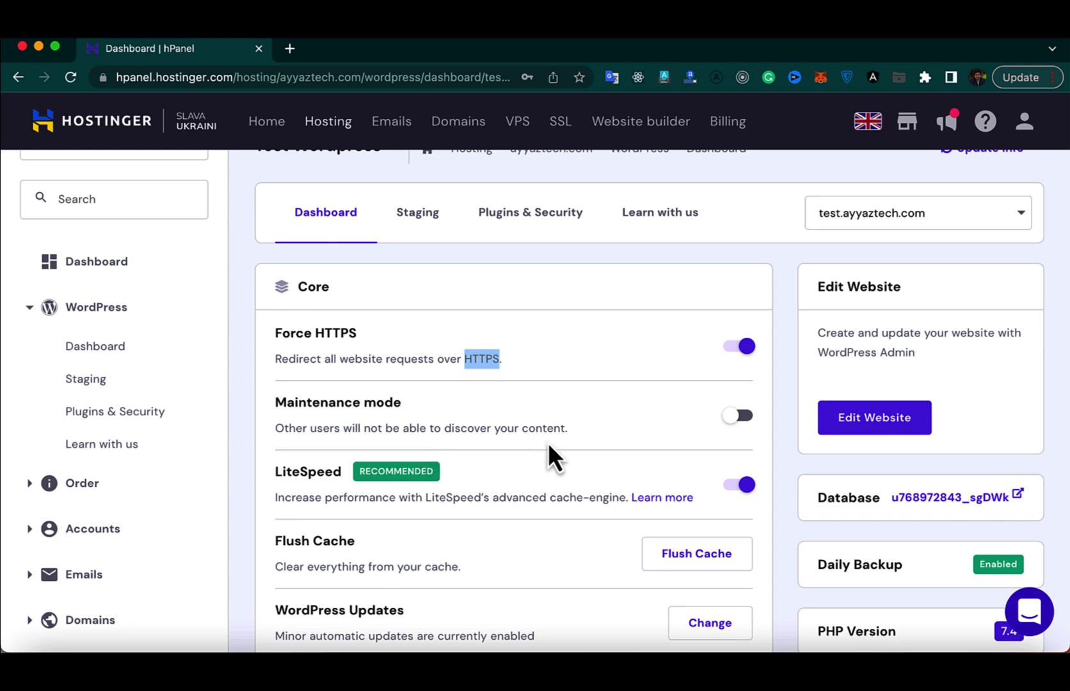
scroll(584, 438, down, 3)
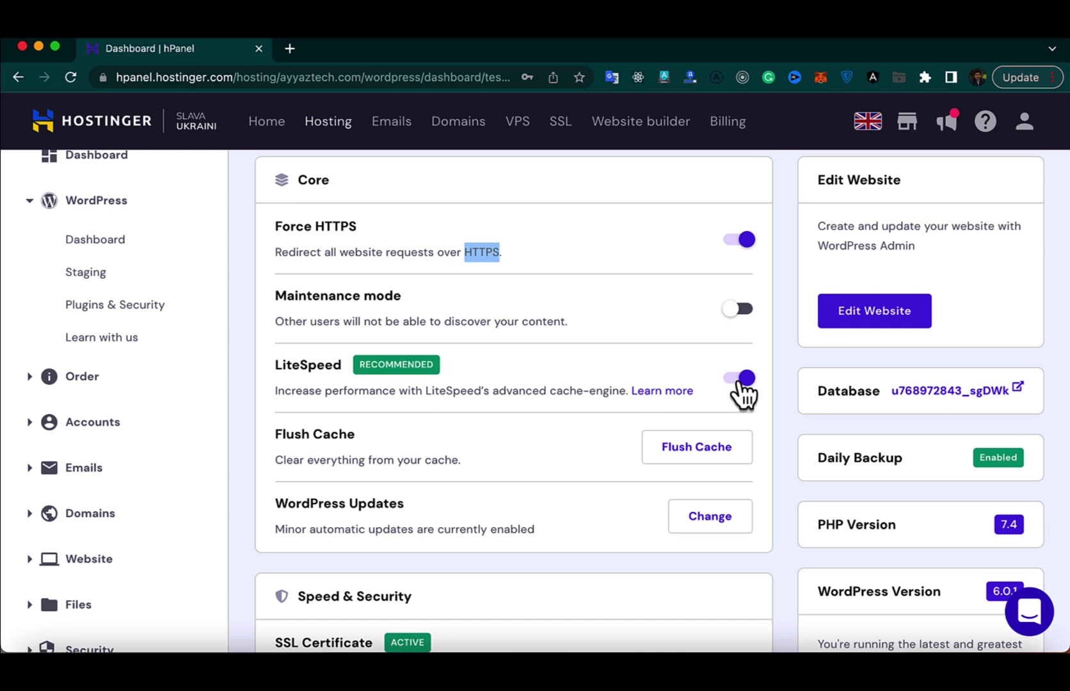
scroll(519, 417, down, 1)
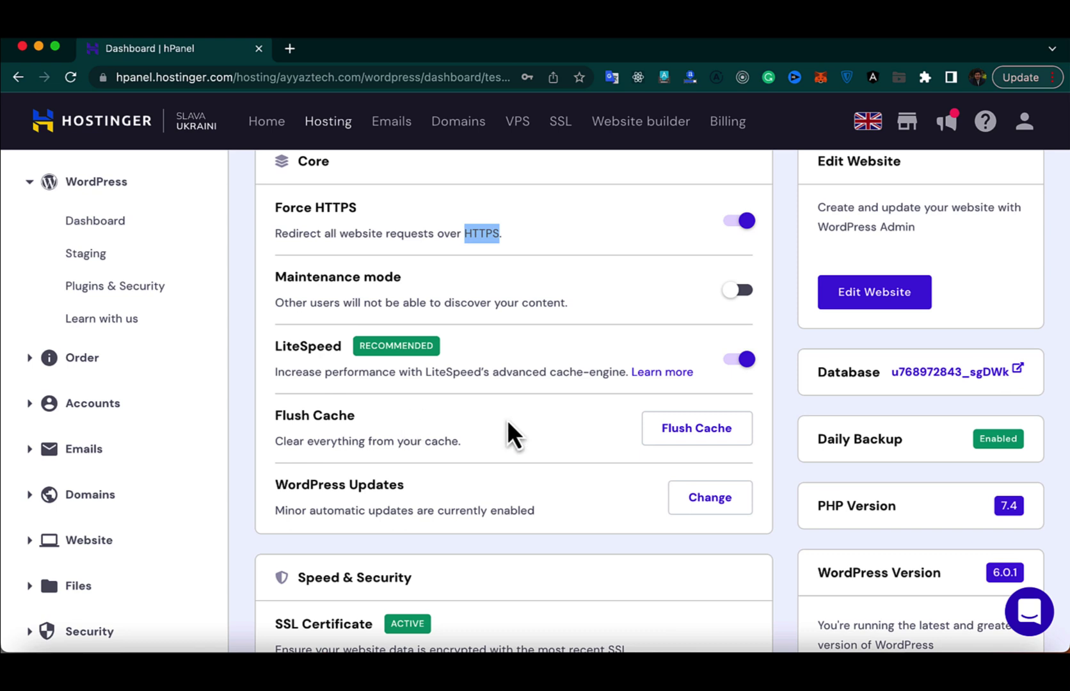
scroll(508, 422, down, 3)
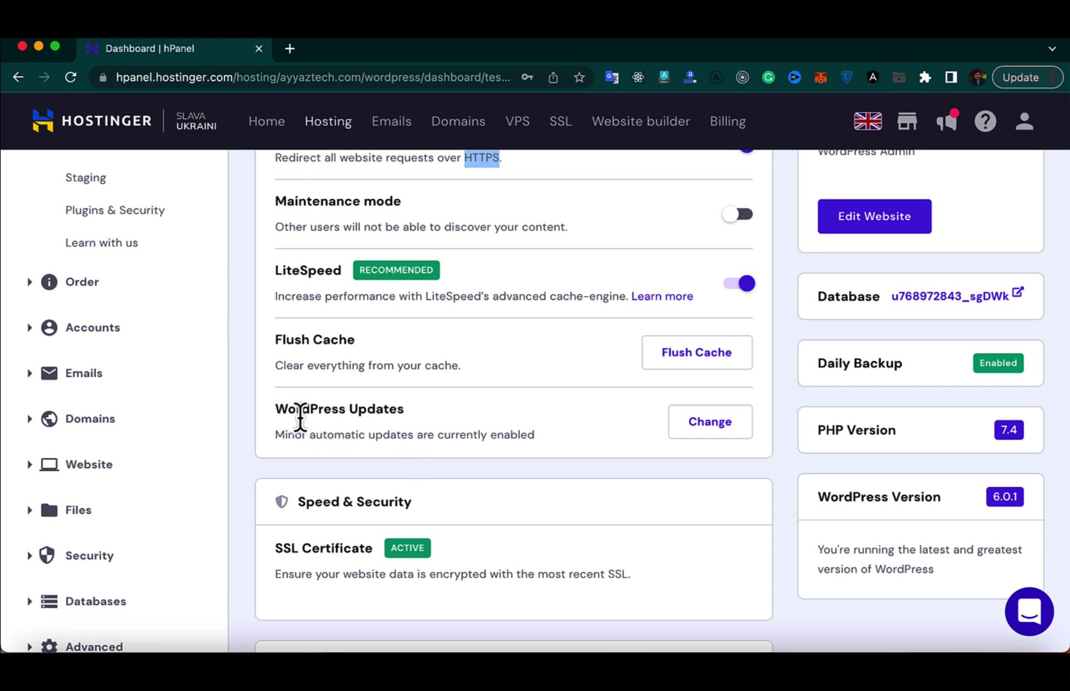
drag(287, 409, 400, 410)
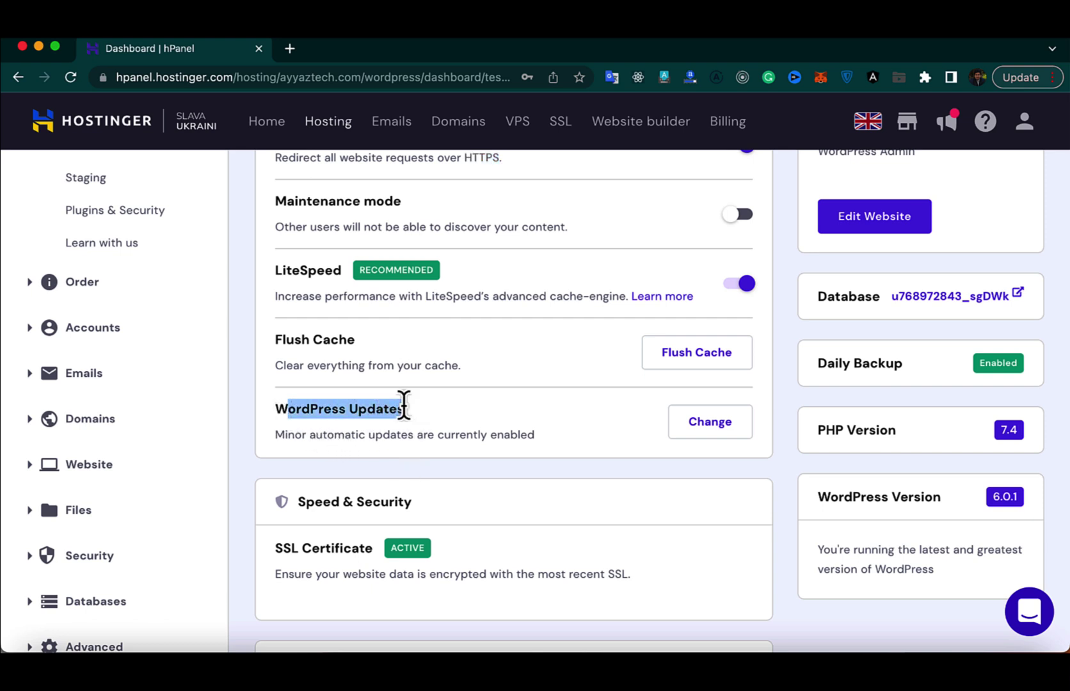
drag(279, 436, 373, 428)
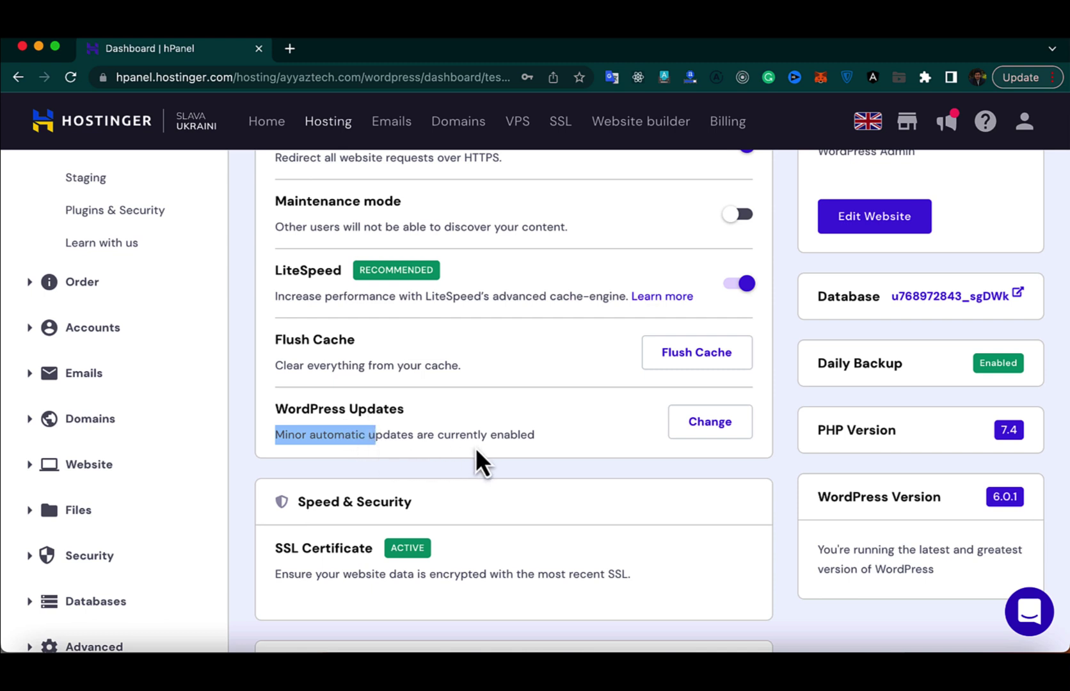
click(354, 448)
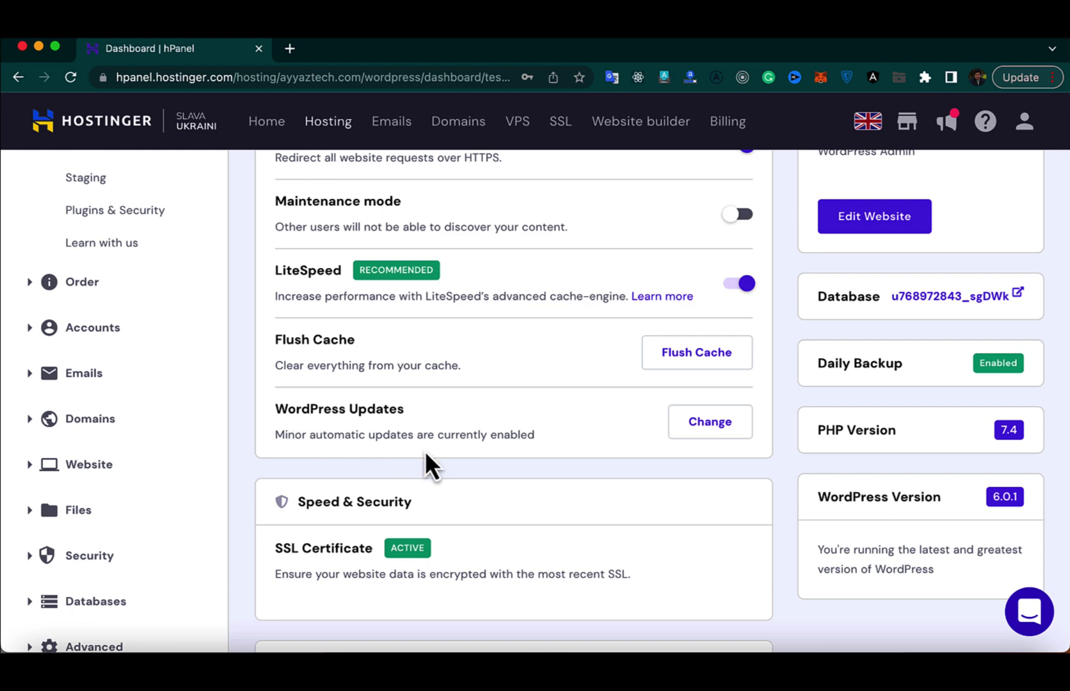
click(690, 425)
click(540, 418)
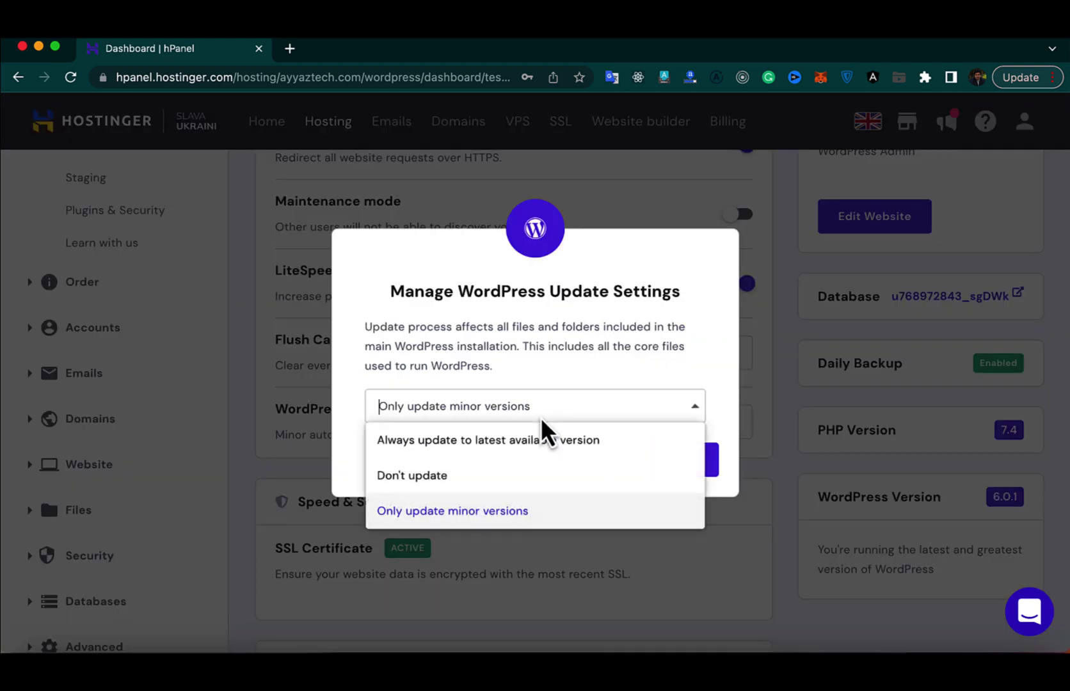
click(571, 361)
click(613, 458)
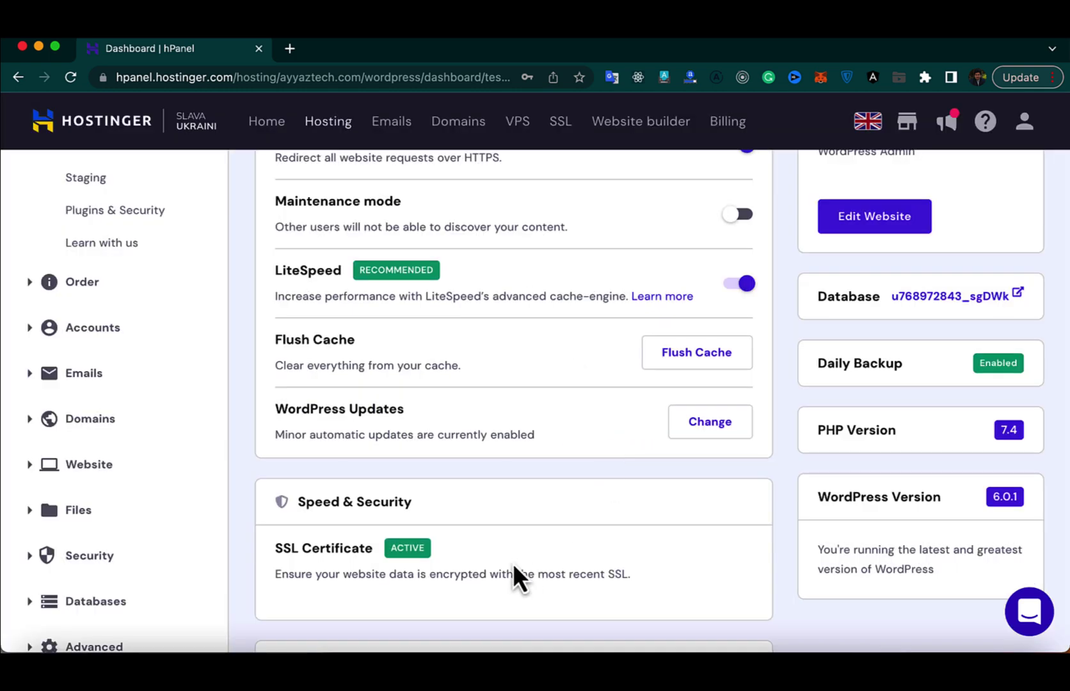
scroll(513, 563, down, 5)
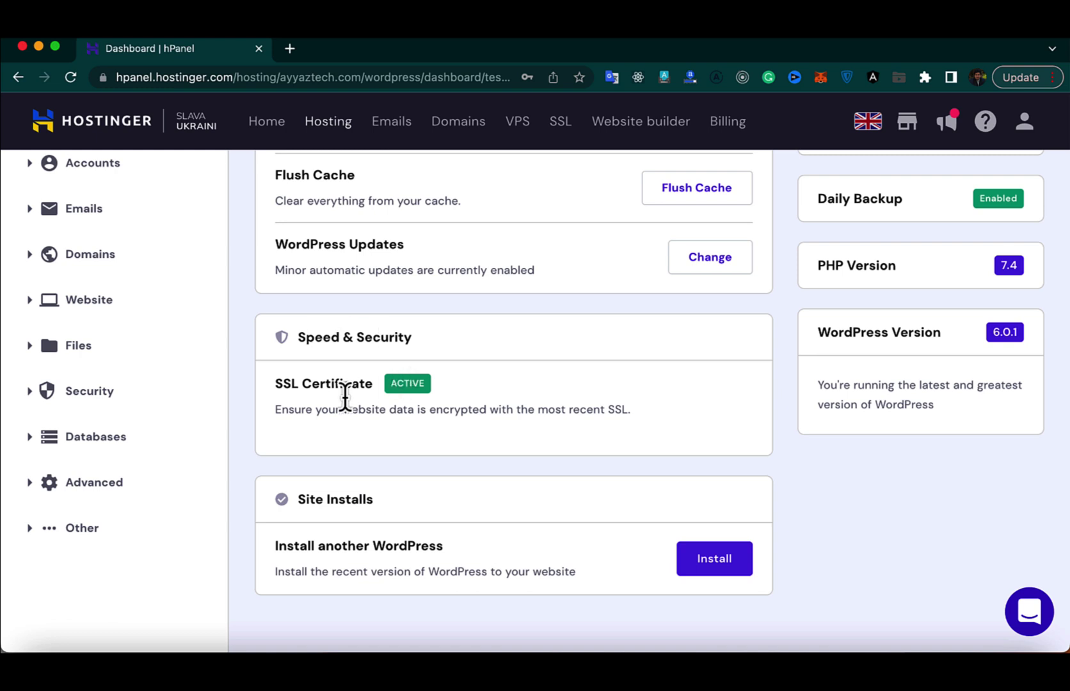
drag(272, 384, 375, 381)
click(424, 384)
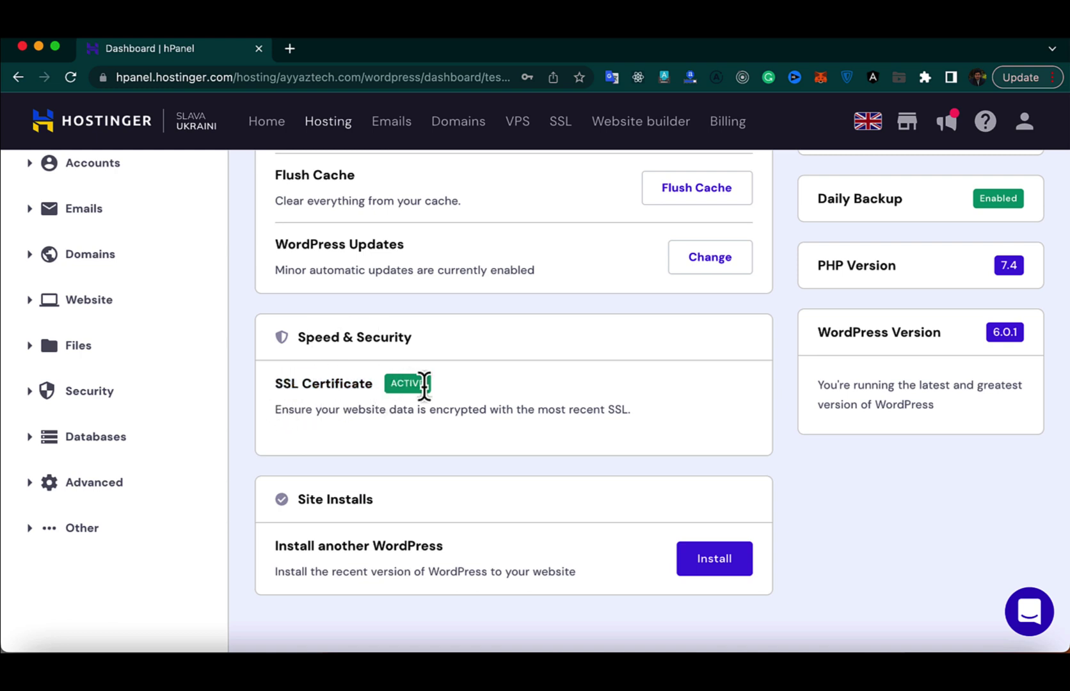
scroll(424, 384, up, 3)
scroll(424, 384, down, 4)
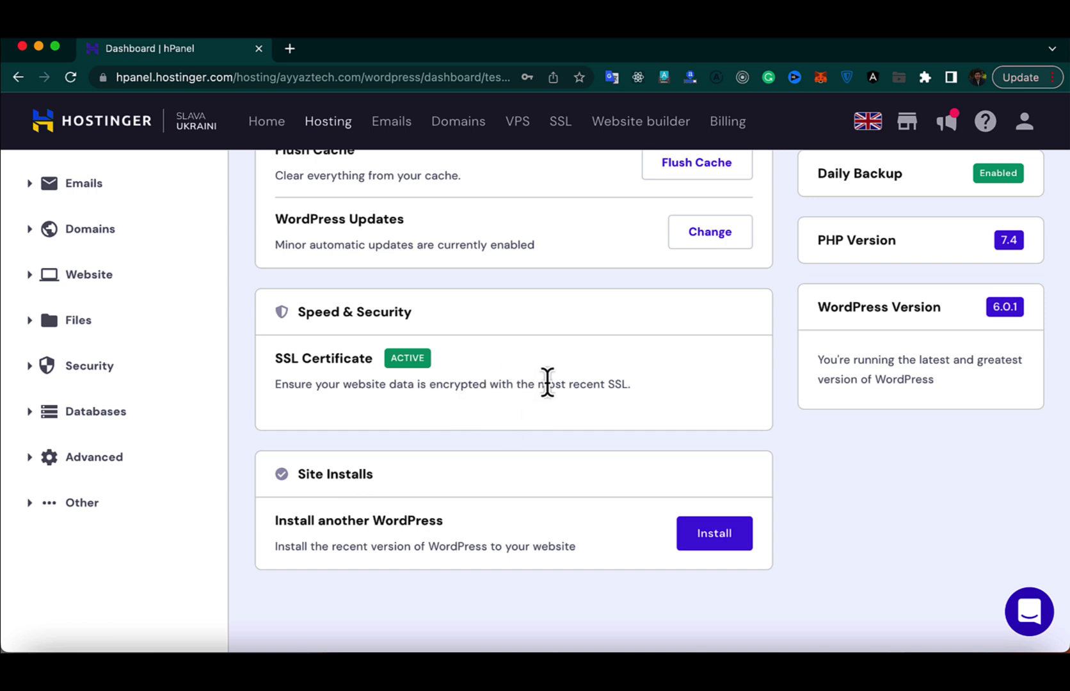
scroll(547, 382, up, 5)
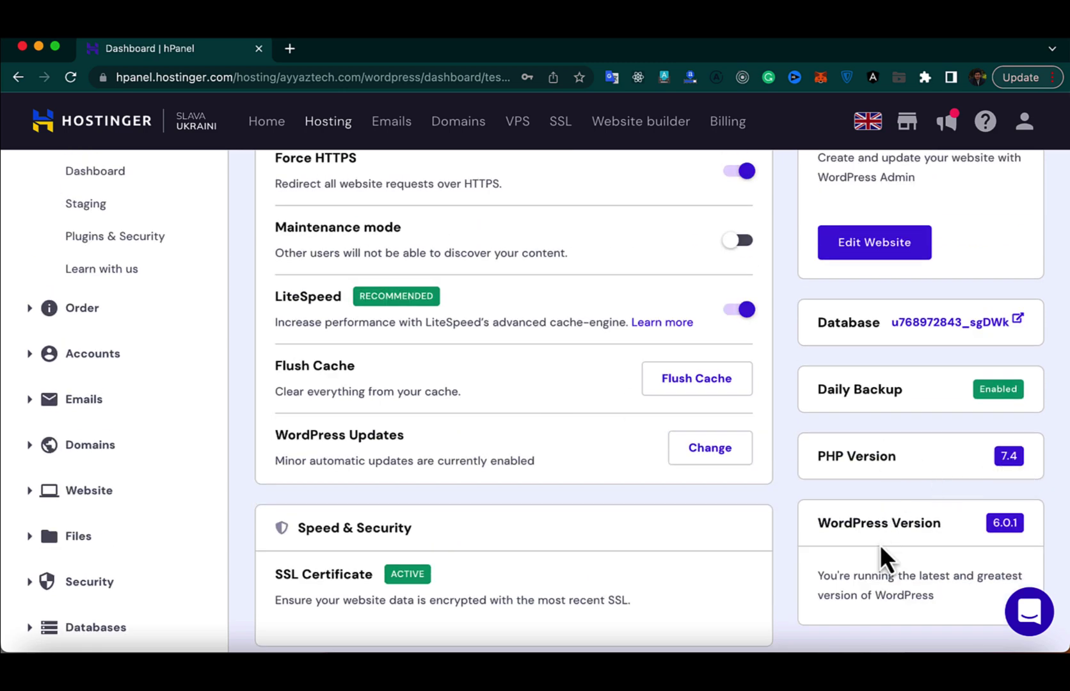
scroll(879, 544, down, 2)
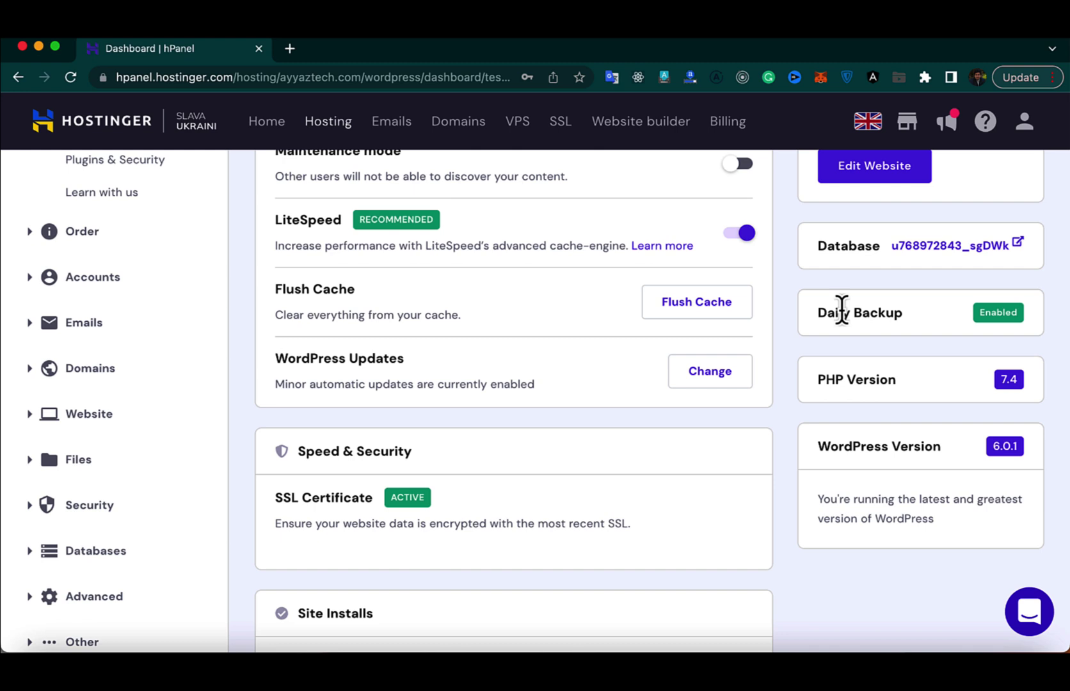
scroll(841, 311, up, 3)
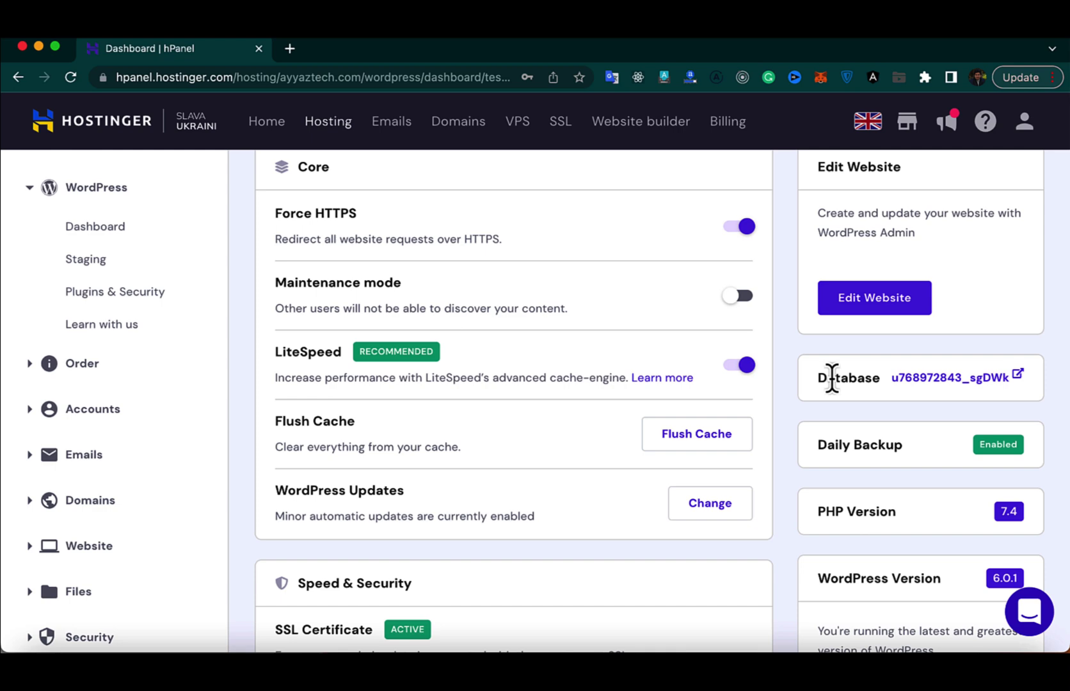
scroll(831, 377, up, 2)
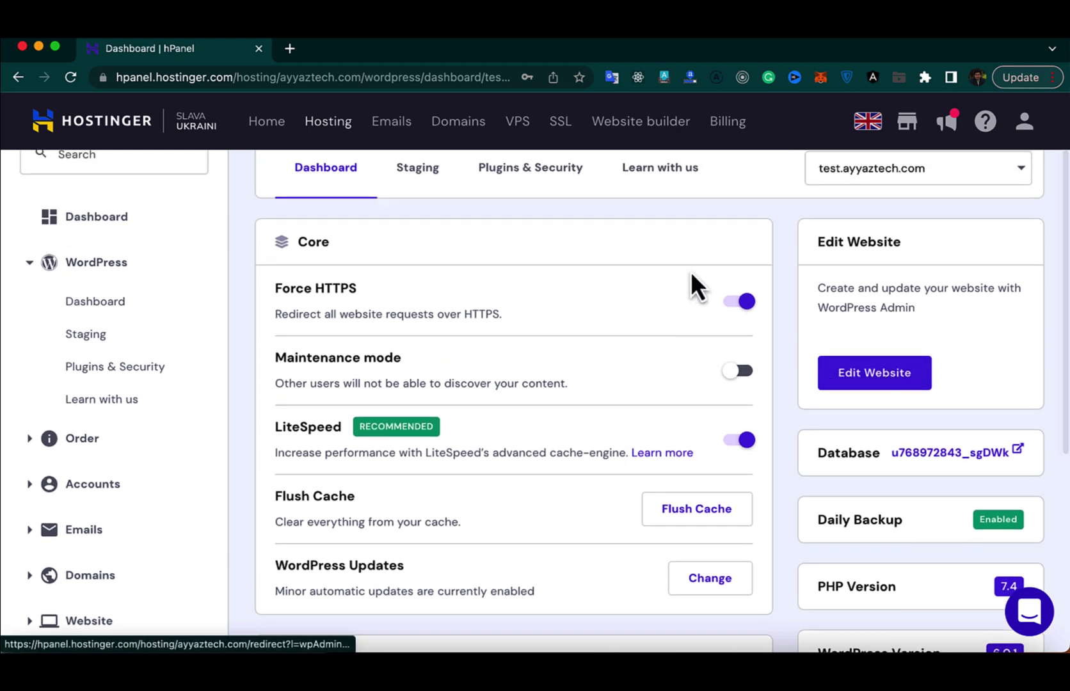
scroll(784, 281, up, 2)
scroll(785, 281, down, 8)
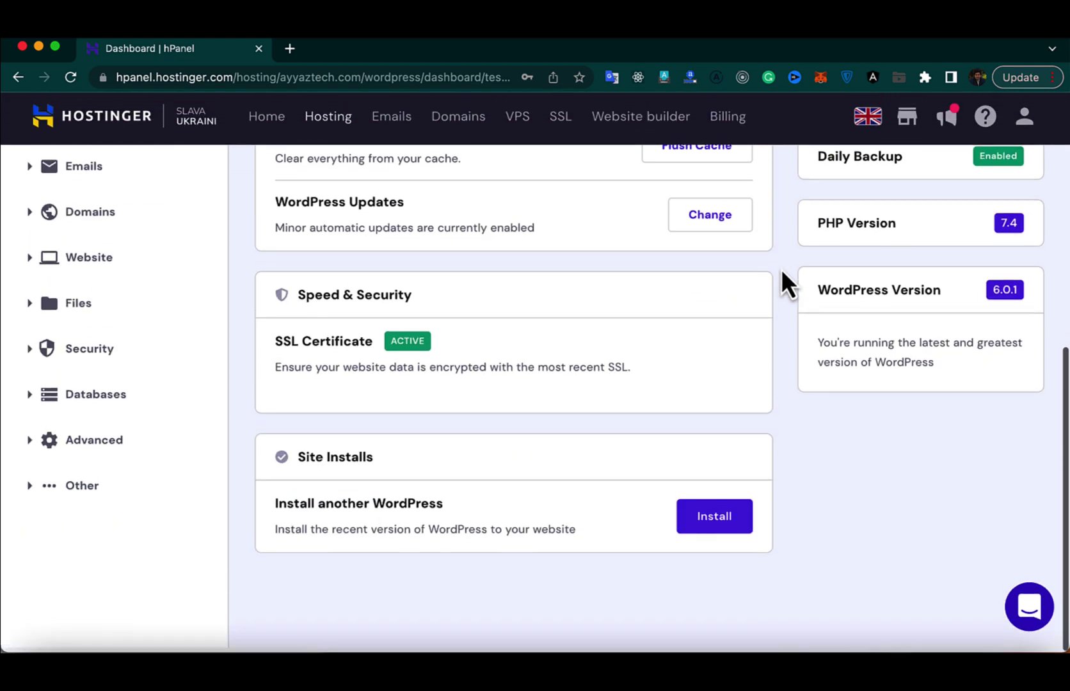
scroll(782, 272, up, 10)
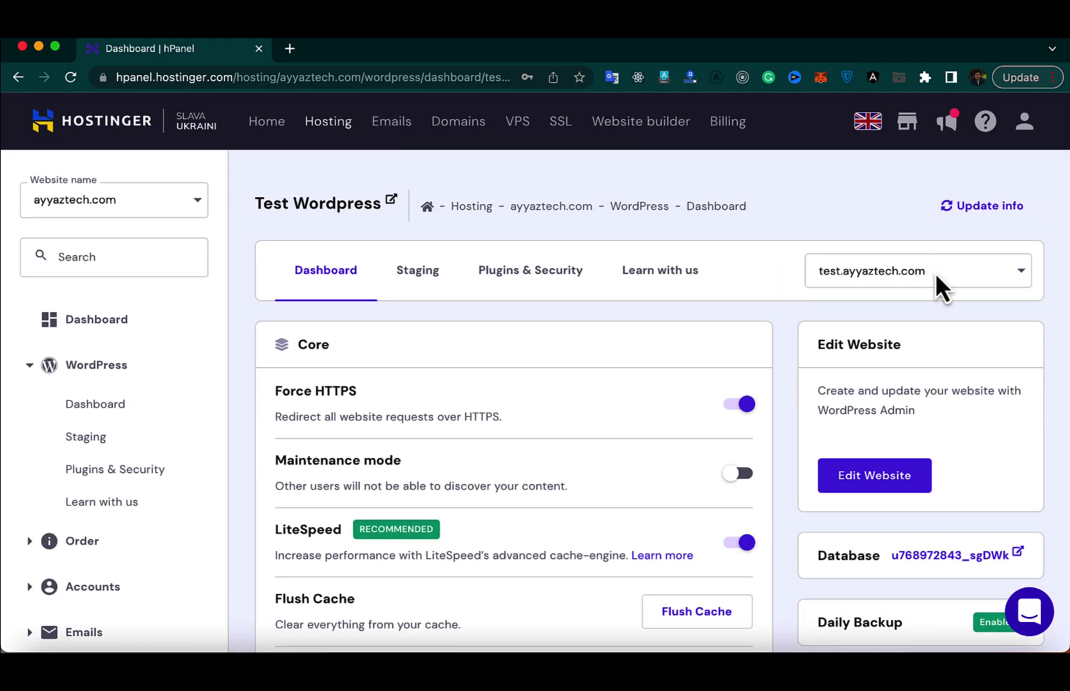
drag(934, 273, 679, 231)
Step: Copy the subdomain test.ayyaztech.com and load it in a new Chrome tab
click(911, 267)
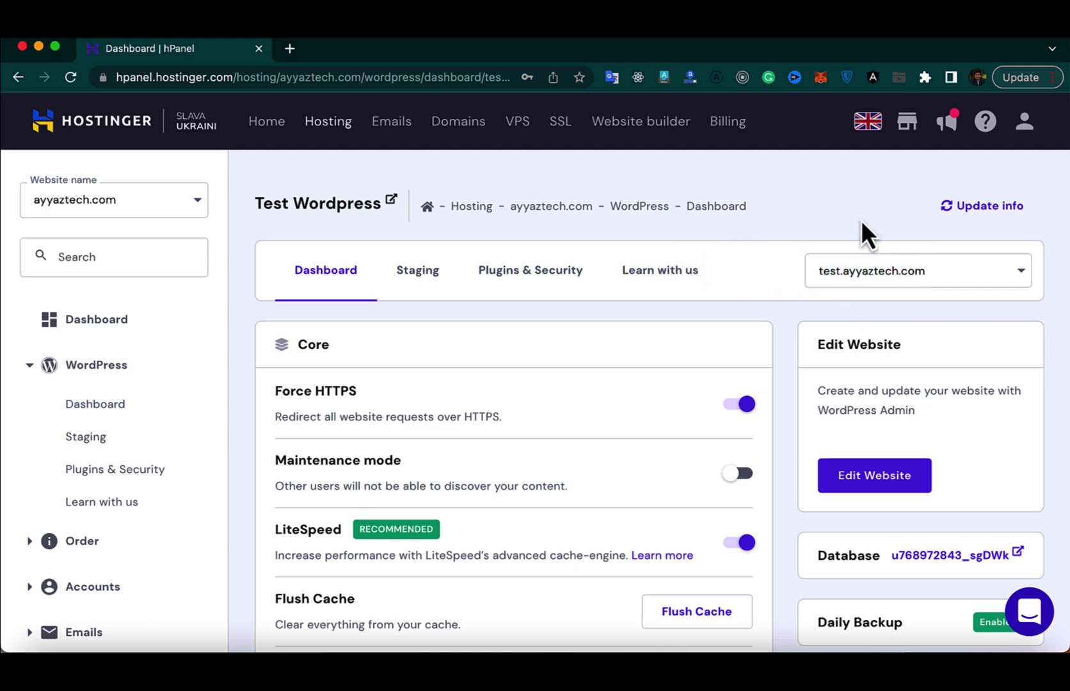
drag(941, 272, 814, 275)
click(814, 273)
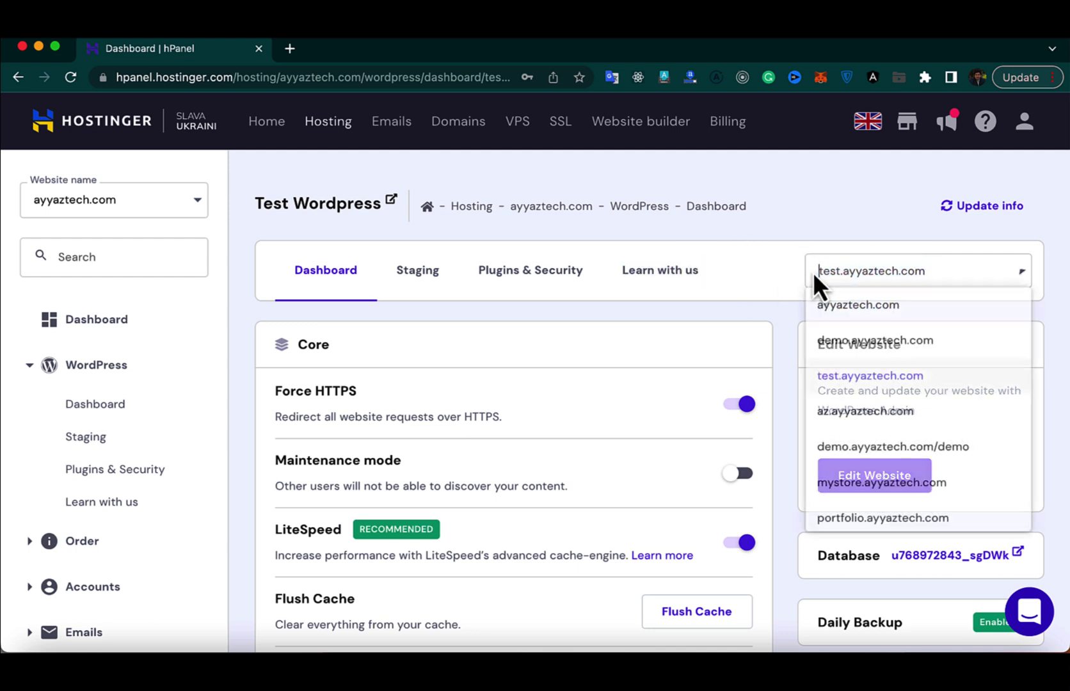
click(908, 269)
click(909, 270)
drag(909, 271, 806, 271)
key(super+c)
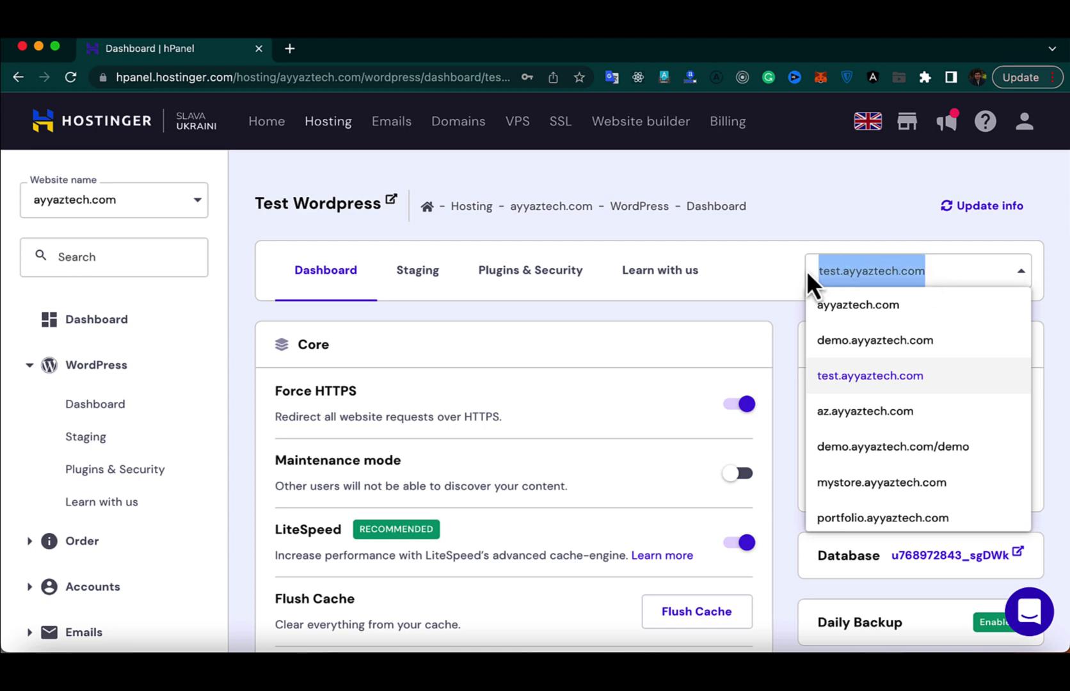
click(286, 41)
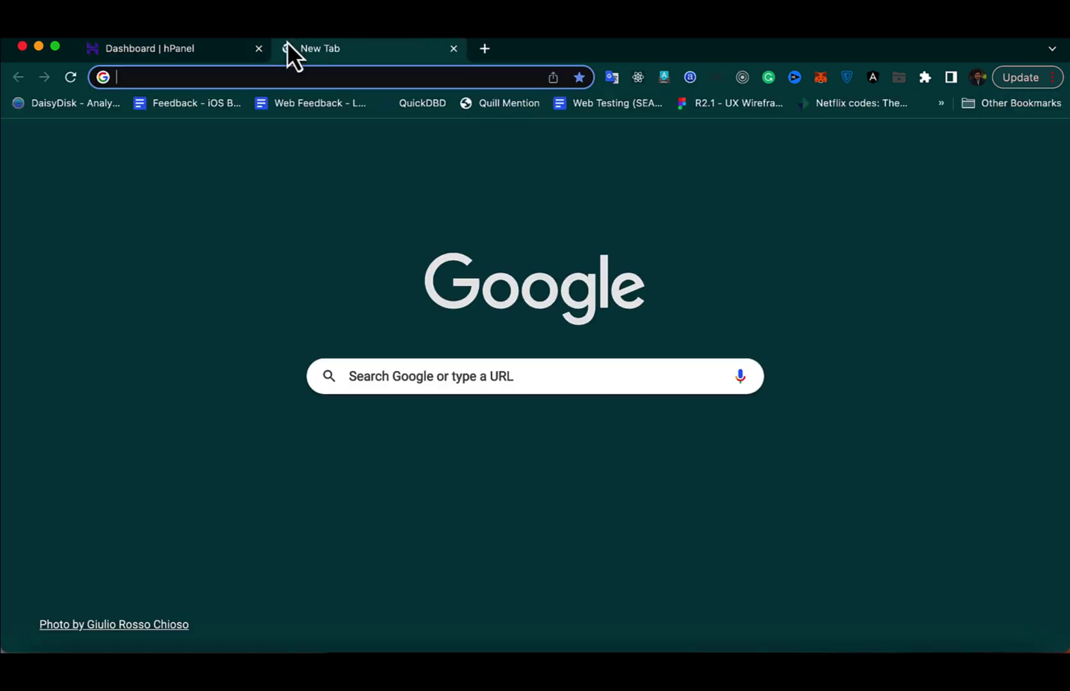
key(super+v)
key(Return)
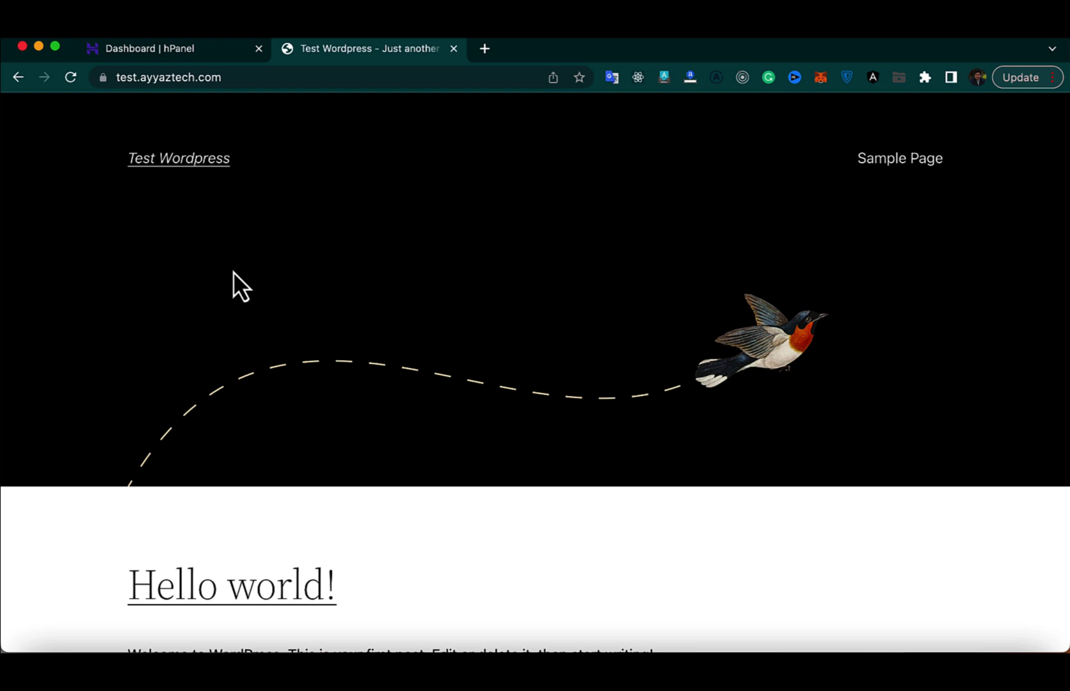
Step: Check the site's lock icon details to confirm the connection is secure
scroll(685, 270, down, 7)
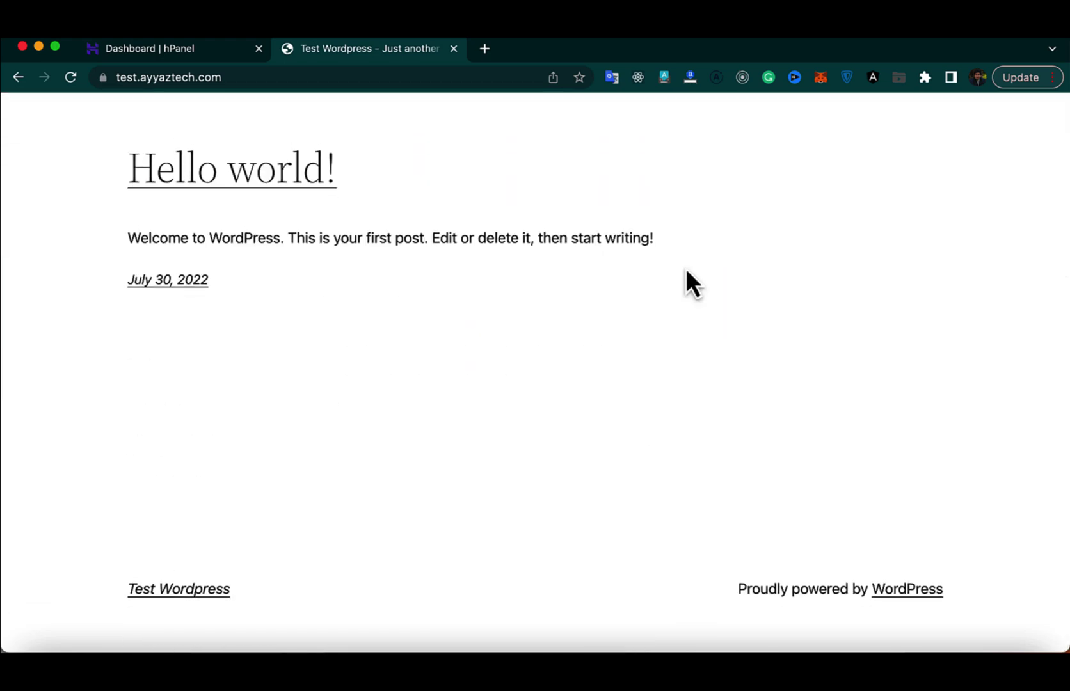
scroll(685, 277, up, 2)
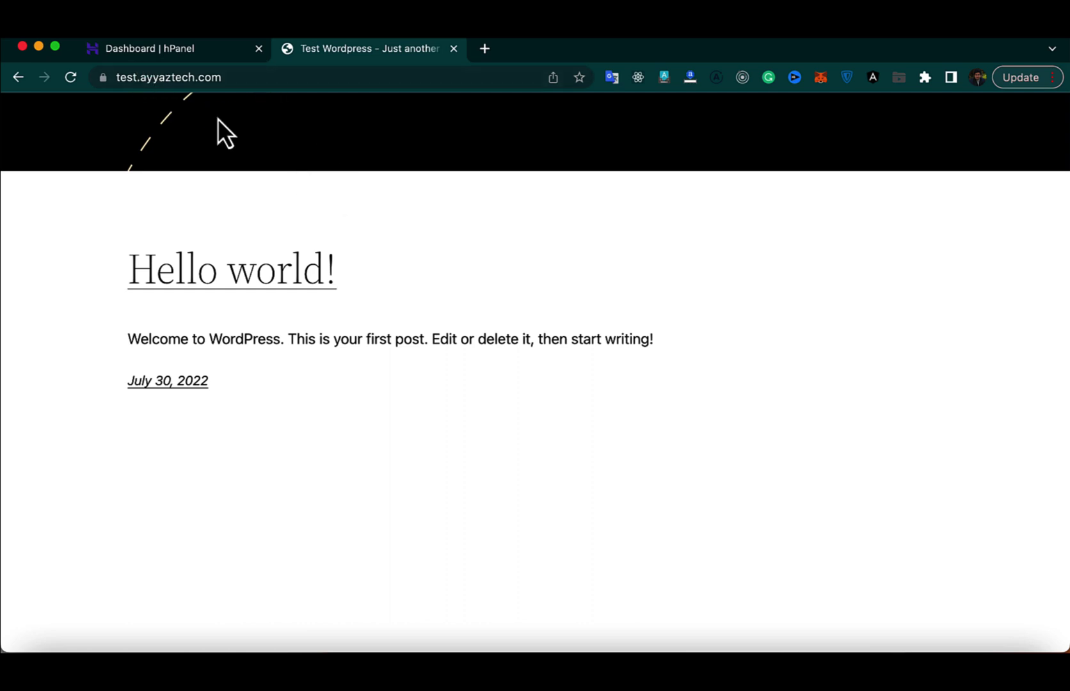
click(103, 79)
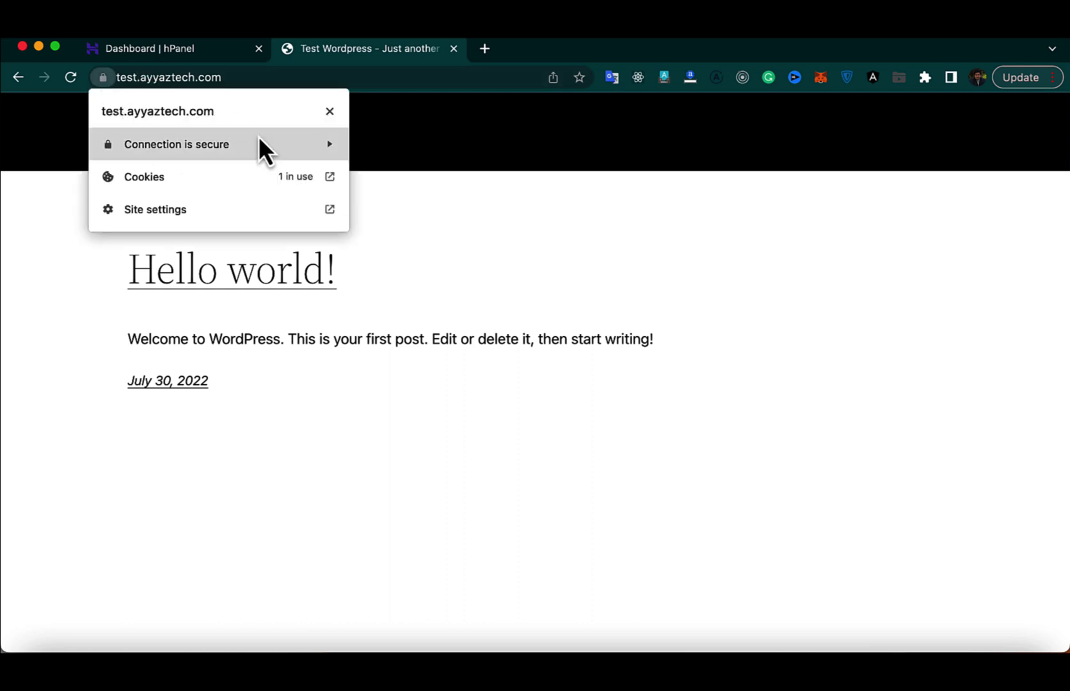
click(218, 142)
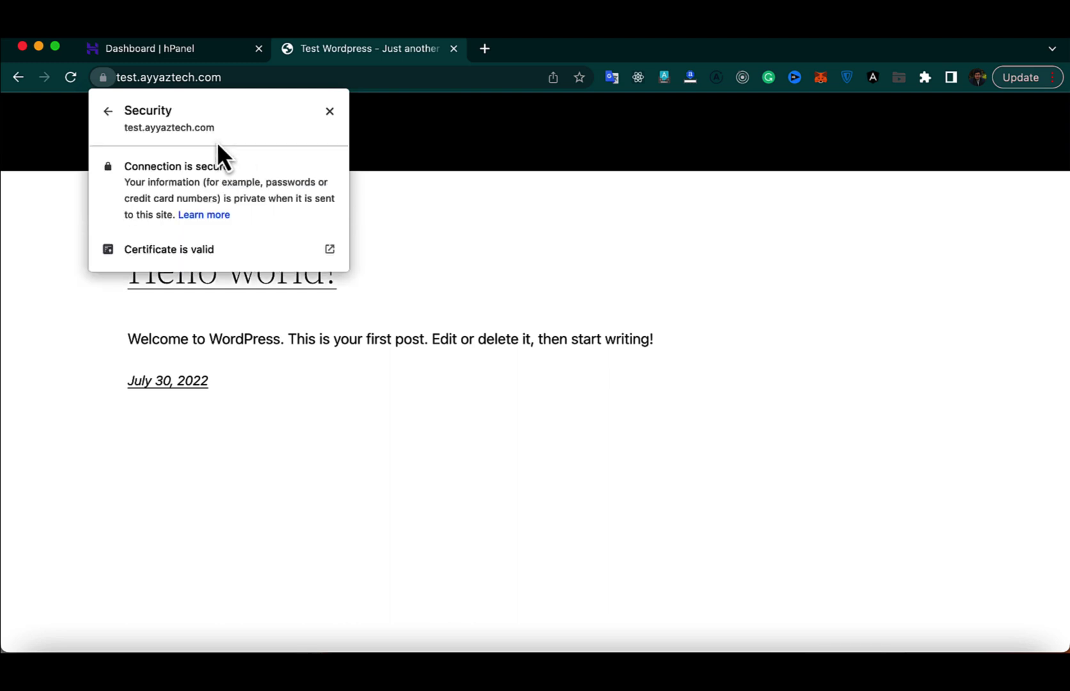
click(426, 315)
scroll(427, 317, up, 5)
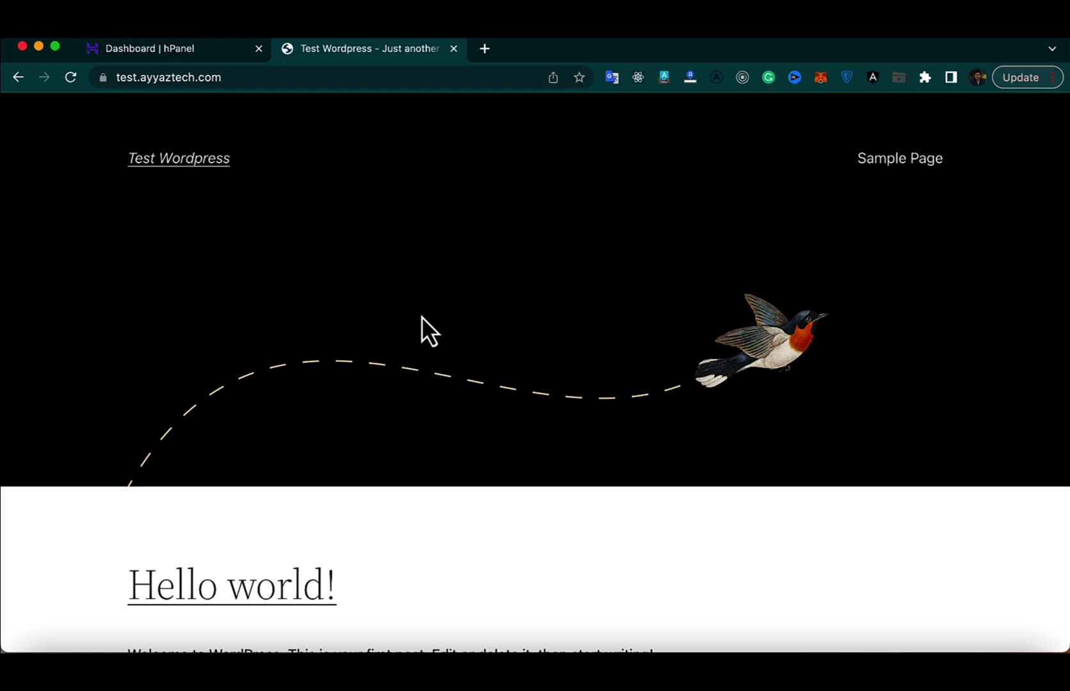
scroll(421, 316, down, 5)
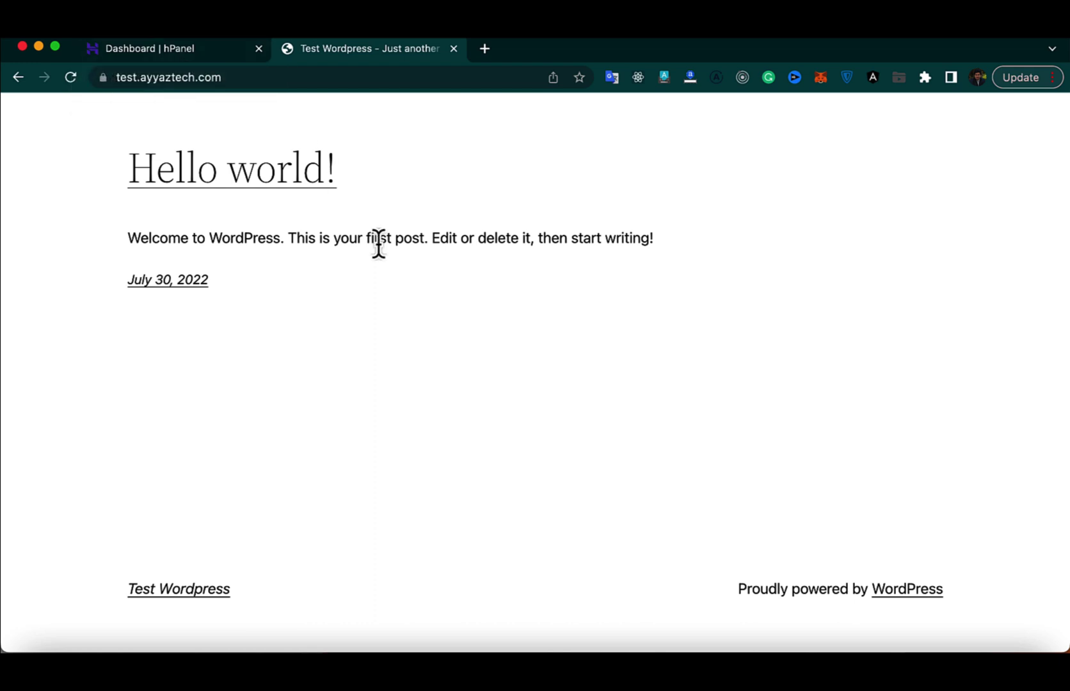
Step: Return to the hPanel dashboard tab and scroll to Speed & Security showing SSL Active
click(179, 49)
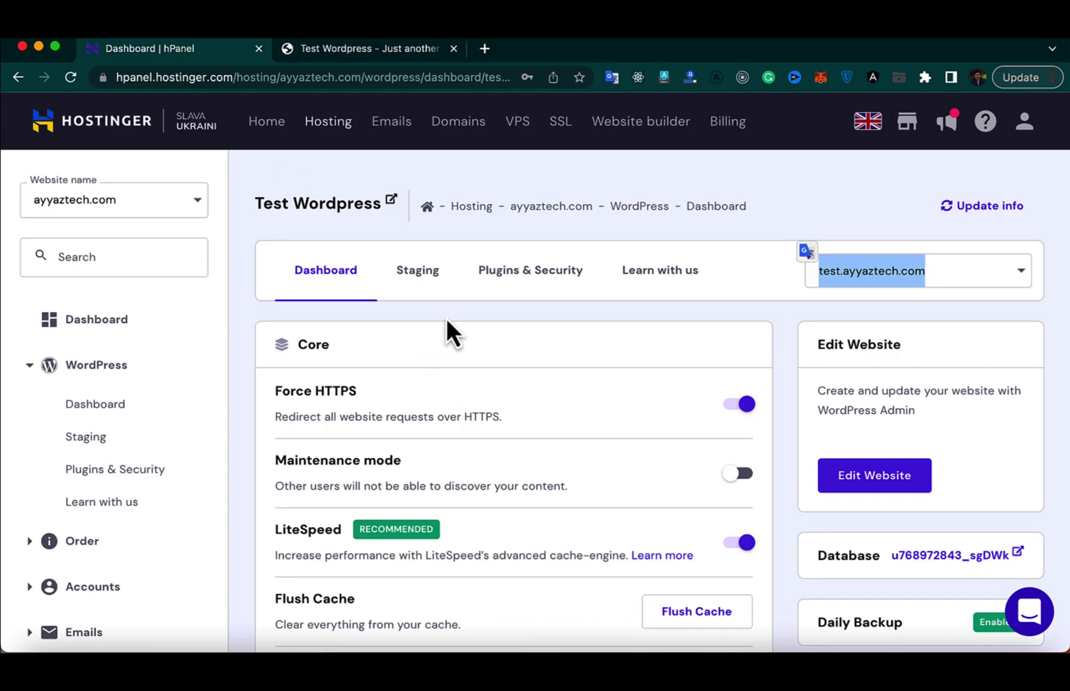
scroll(518, 345, down, 10)
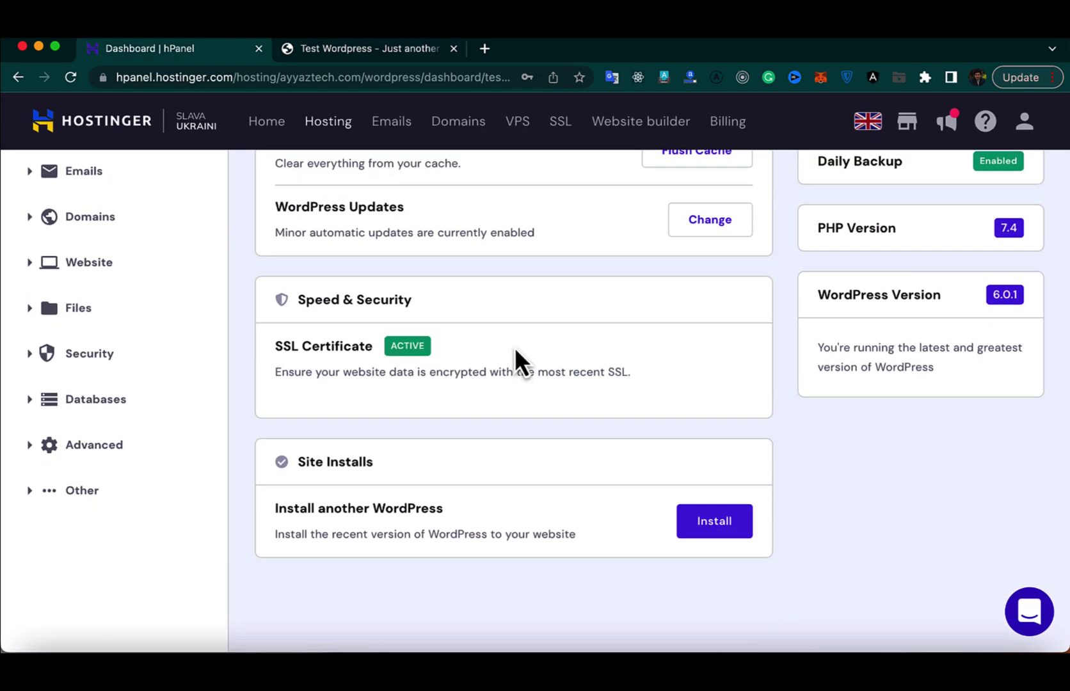
scroll(515, 351, up, 10)
scroll(515, 347, down, 10)
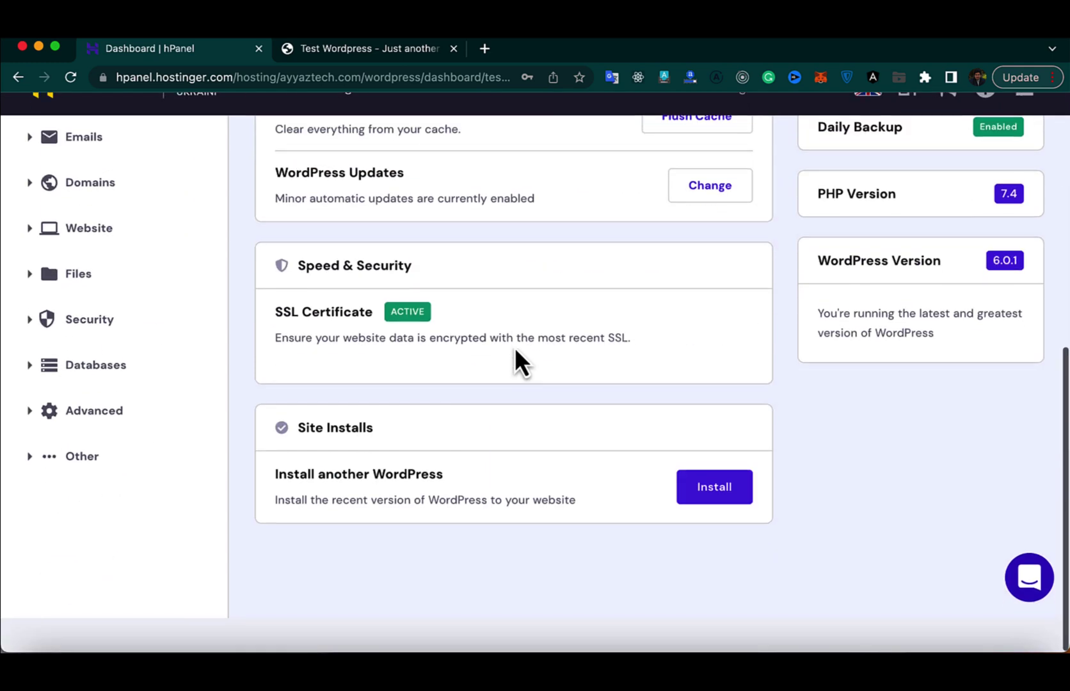